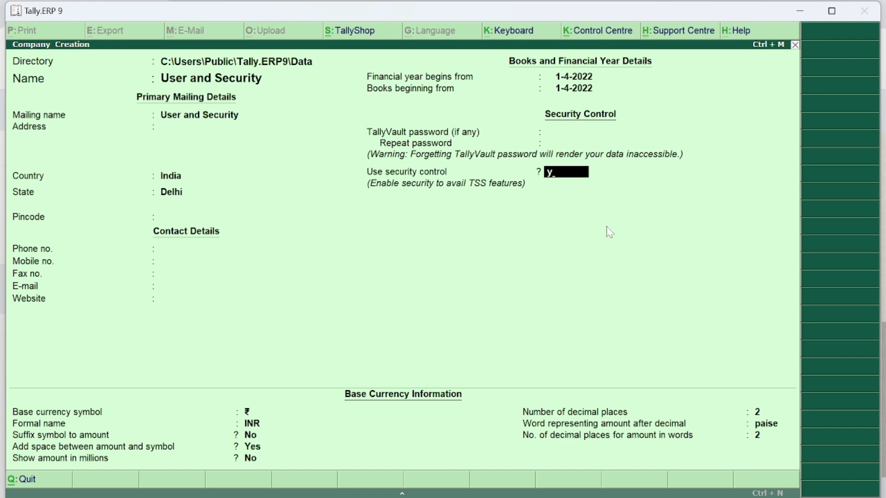
- Enable security control with administrator 'admin' and its password, then save the company
key(Return)
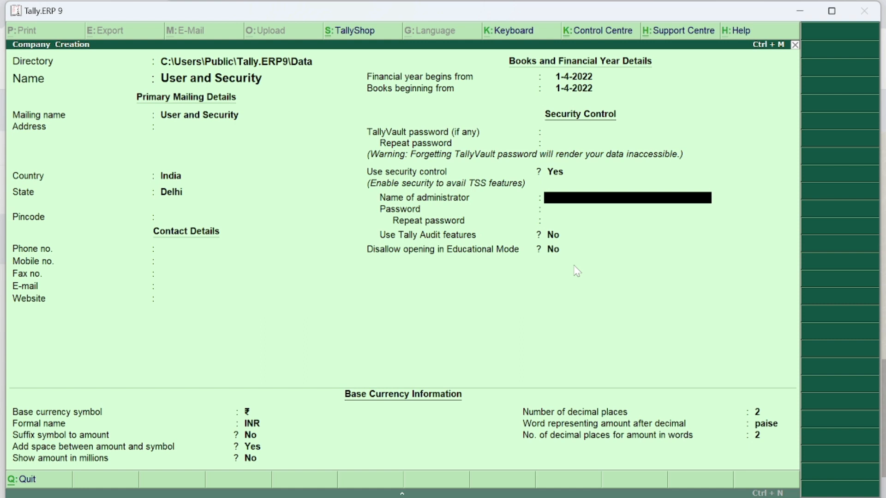
text(admin)
key(Return)
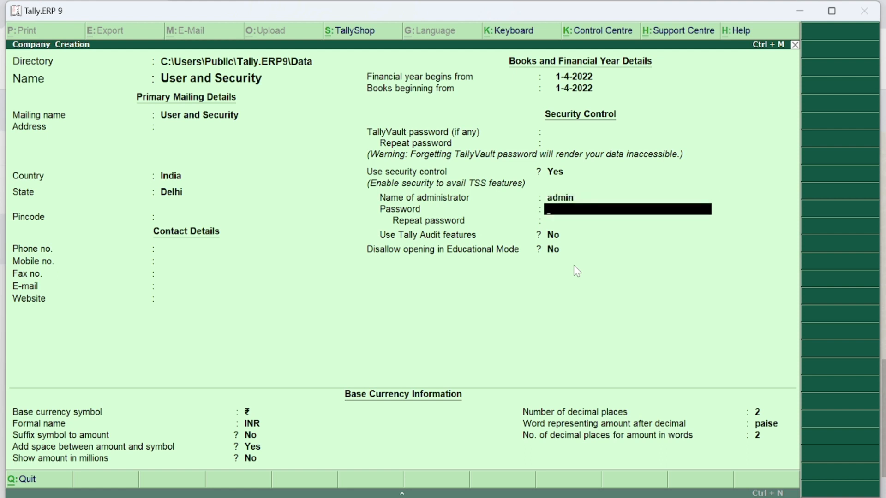
text(**)
key(Return)
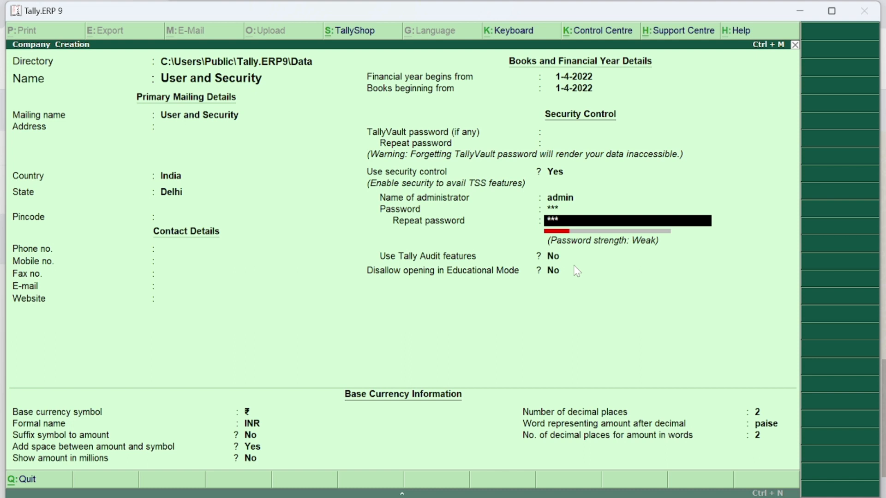
key(ctrl+a)
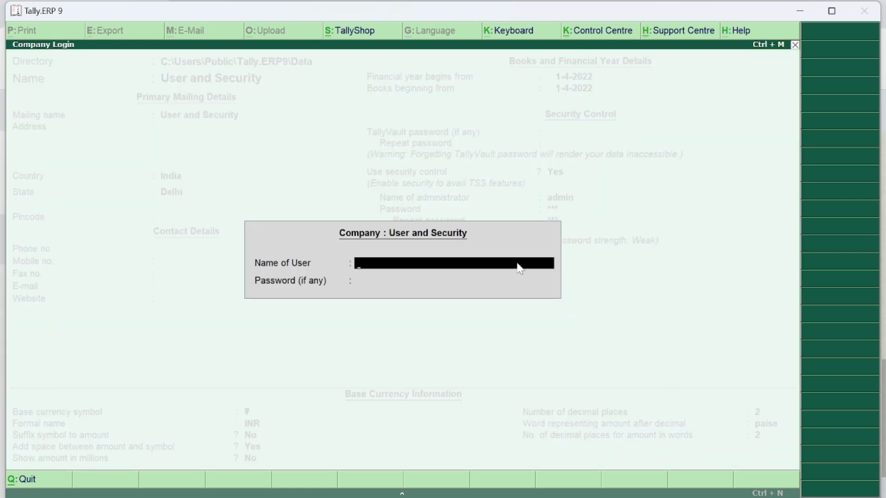
- Log in to User and Security as 'admin' with the administrator password
text(admin)
key(Return)
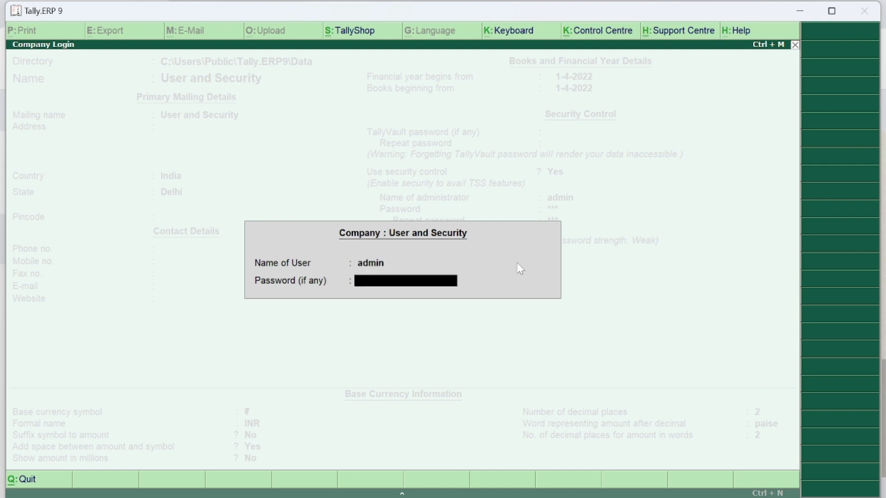
key(Return)
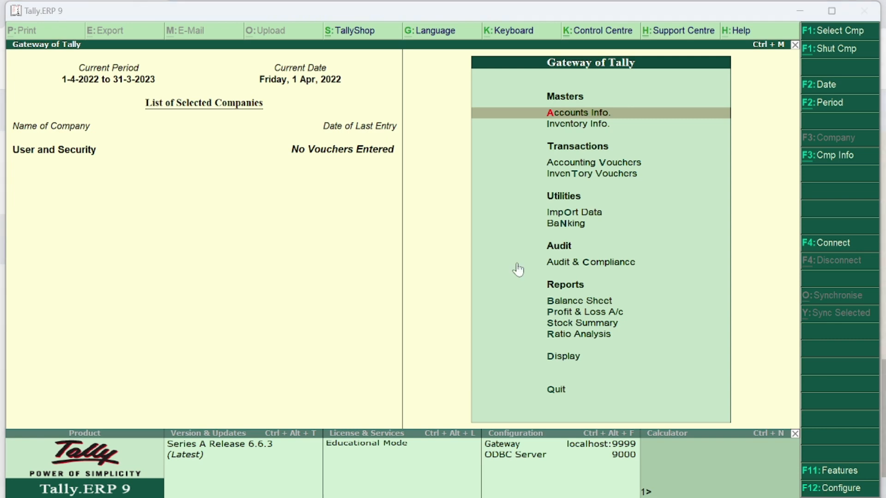
key(alt+Tab)
key(alt+Tab)
key(alt+Tab)
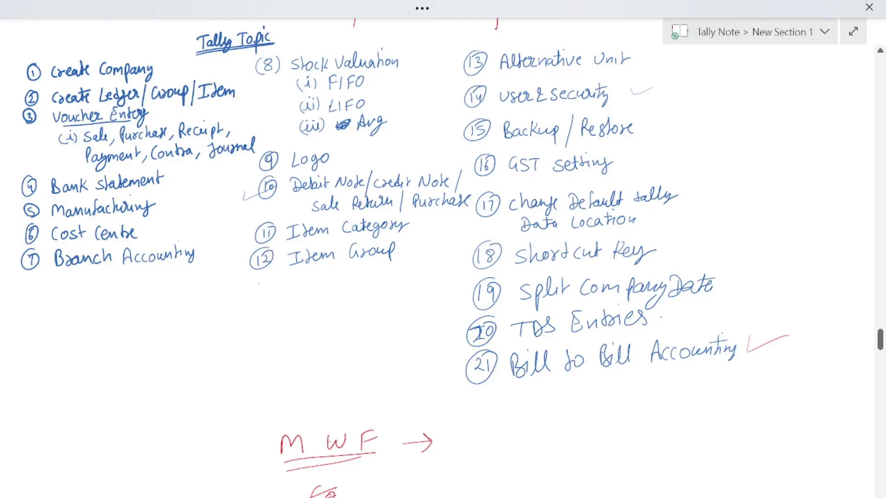
- Handwrite an underlined 'User & Security' heading in a blank area of the OneNote page
scroll(443, 258, down, 20)
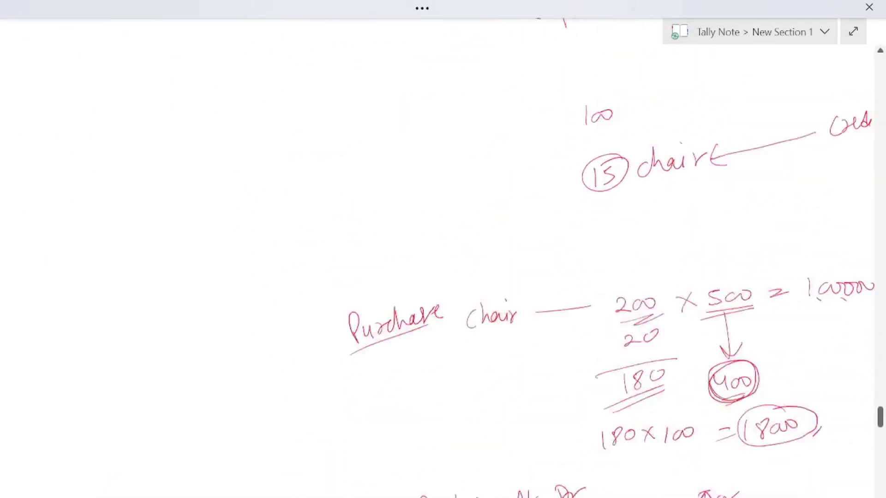
scroll(443, 259, down, 20)
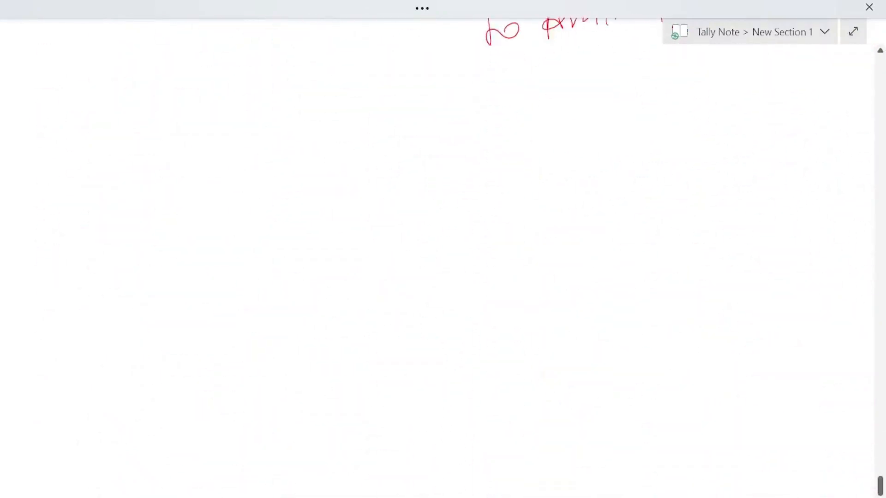
scroll(443, 258, up, 1)
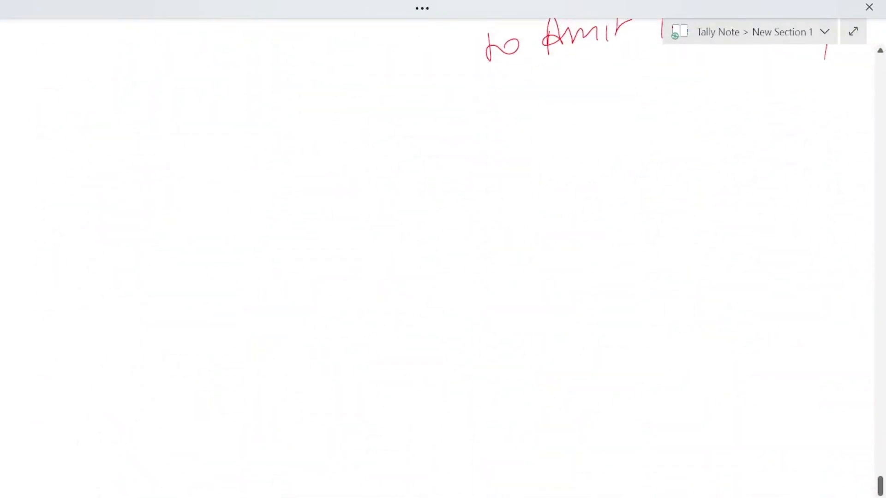
mouse_move(309, 112)
mouse_down()
mouse_move(316, 121)
mouse_move(319, 110)
mouse_up()
drag(331, 109, 356, 123)
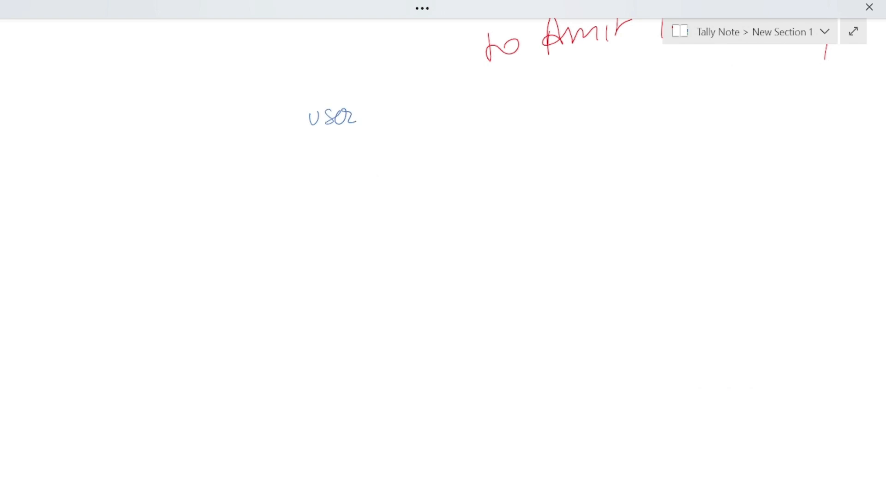
mouse_move(381, 104)
mouse_down()
mouse_move(373, 121)
mouse_move(385, 122)
mouse_up()
mouse_move(408, 104)
mouse_down()
mouse_move(397, 119)
mouse_move(423, 120)
mouse_move(445, 103)
mouse_move(426, 121)
mouse_move(455, 100)
mouse_move(461, 116)
mouse_move(481, 111)
mouse_up()
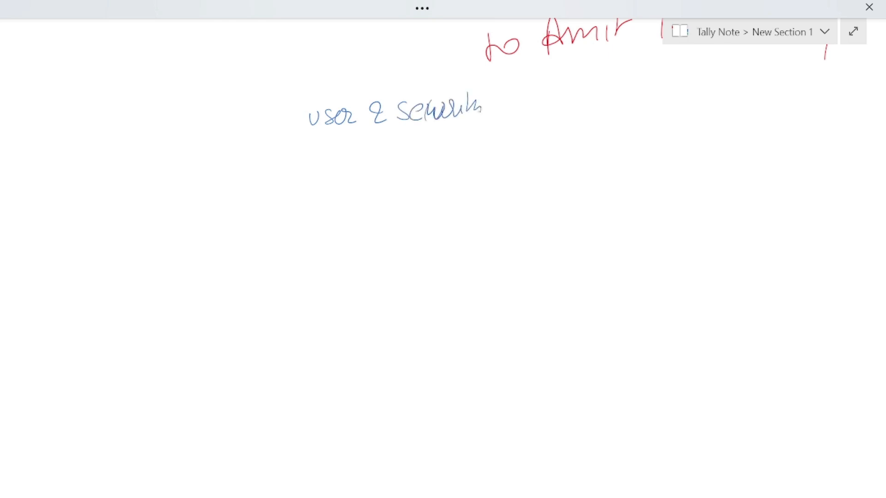
drag(310, 134, 510, 113)
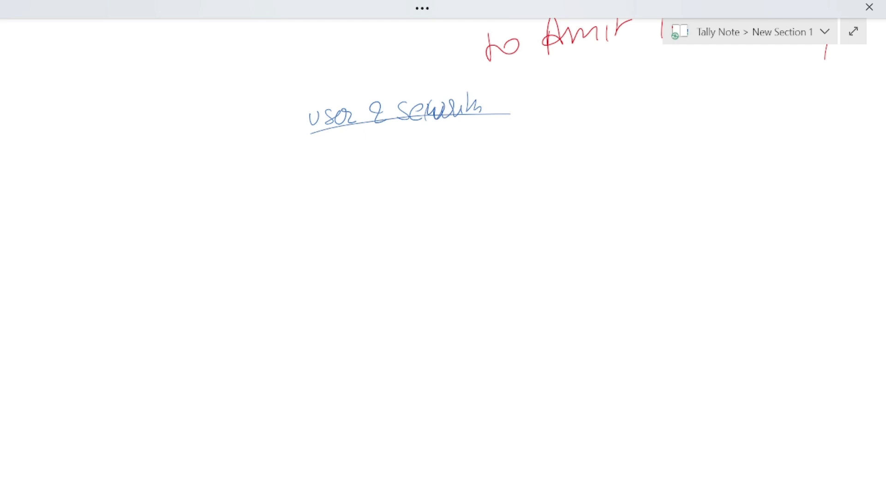
- Ink 'Purchase → Bill' and 'Sale → Sale' beneath the heading, ticking the Purchase line
mouse_move(162, 190)
mouse_down()
mouse_move(160, 175)
mouse_move(181, 184)
mouse_move(195, 174)
mouse_up()
mouse_move(194, 180)
mouse_down()
mouse_move(201, 171)
mouse_move(220, 180)
mouse_move(301, 169)
mouse_move(290, 175)
mouse_move(323, 179)
mouse_up()
mouse_move(326, 176)
mouse_down()
mouse_move(333, 165)
mouse_move(356, 175)
mouse_up()
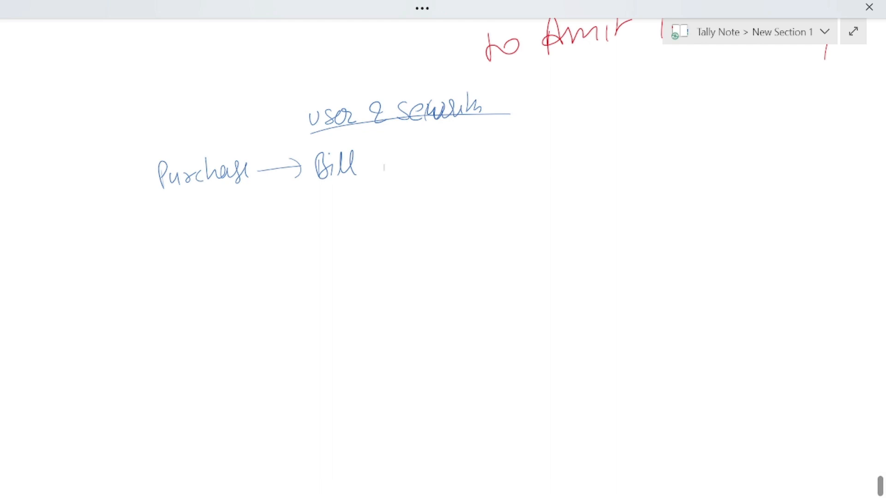
drag(177, 220, 164, 237)
mouse_move(185, 226)
mouse_down()
mouse_move(184, 236)
mouse_move(196, 237)
mouse_up()
drag(196, 235, 284, 227)
drag(277, 217, 279, 235)
drag(323, 216, 310, 237)
mouse_move(336, 224)
mouse_down()
mouse_move(331, 232)
mouse_move(358, 230)
mouse_up()
drag(368, 162, 400, 157)
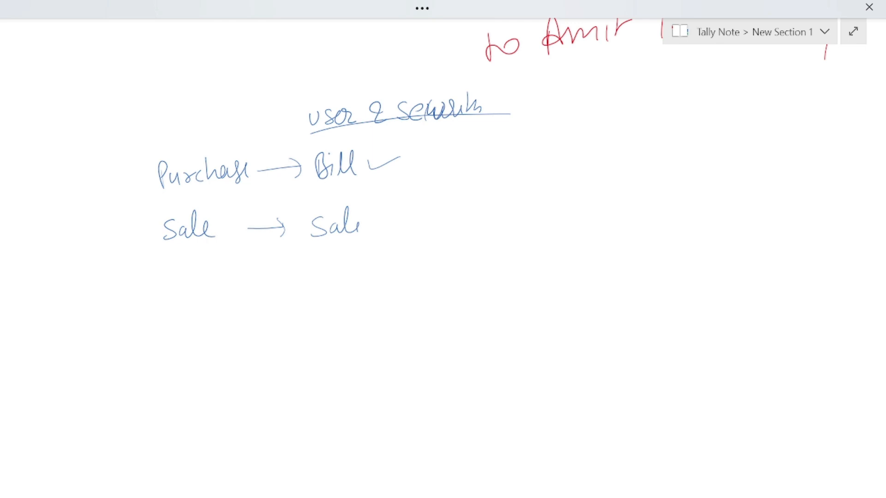
key(alt+Tab)
key(alt+Tab)
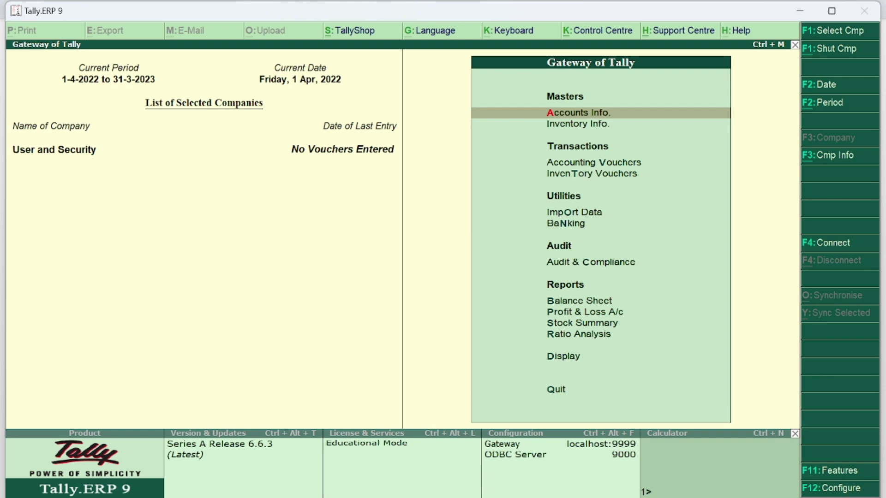
- Go through Company Info (Alt+F3) > Security Control > Types of Security to list levels
key(alt+F3)
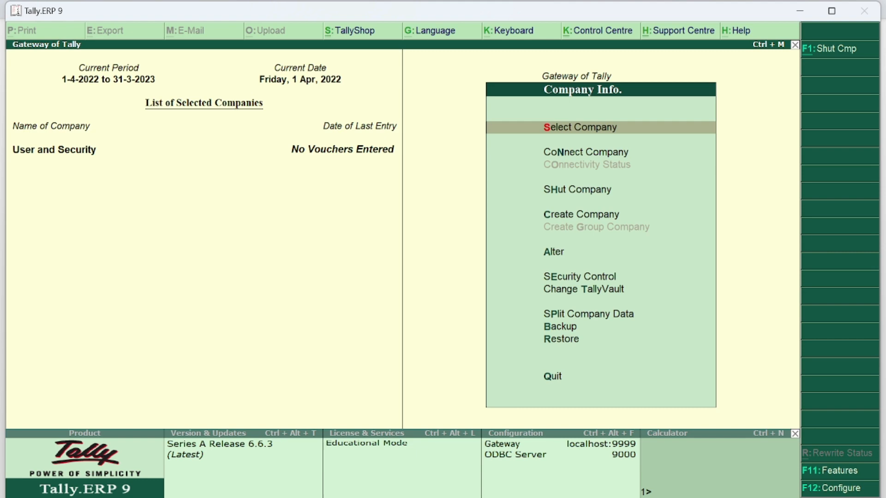
key(Down)
key(Down)
key(Down)
key(Down)
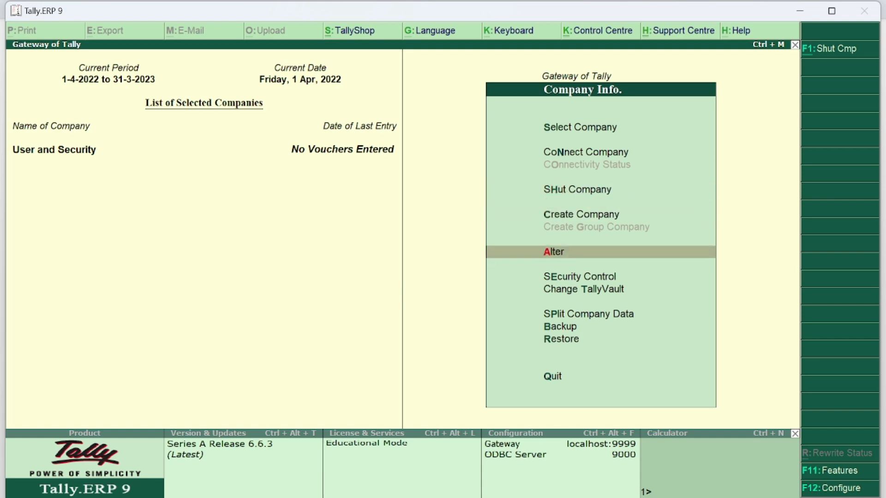
key(Escape)
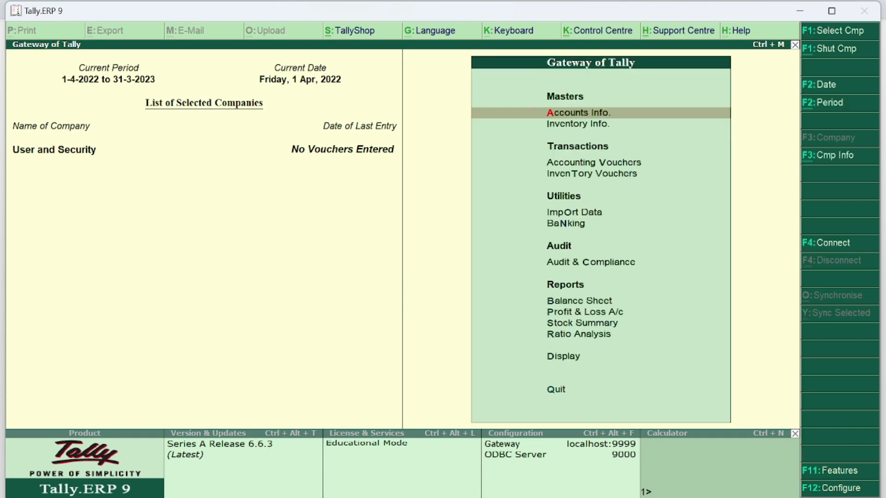
key(alt+F3)
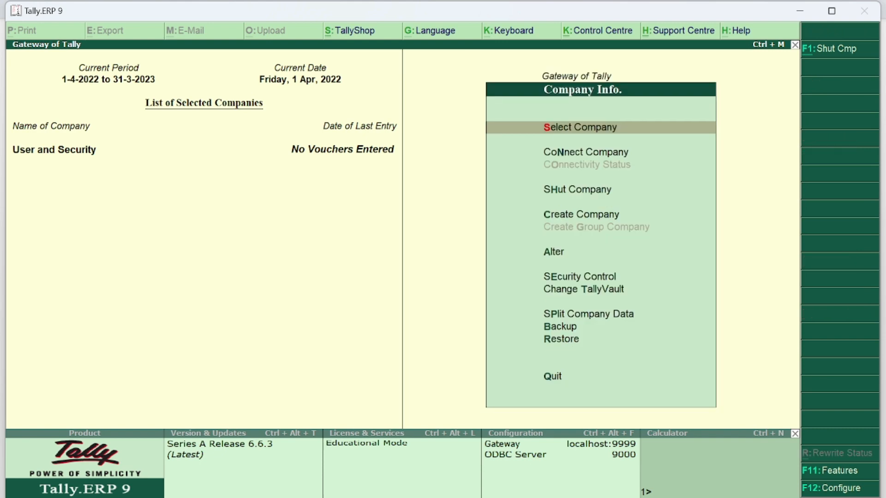
key(Down)
key(Down)
key(Down)
key(Down)
key(Down)
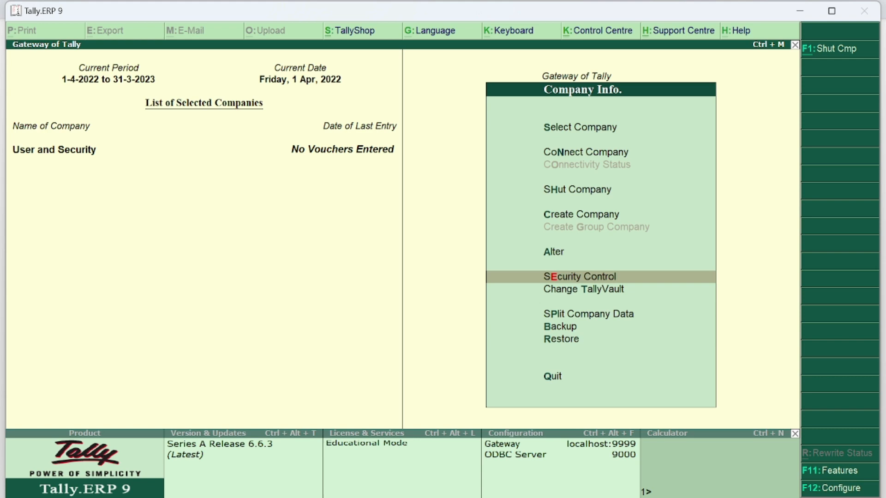
key(Return)
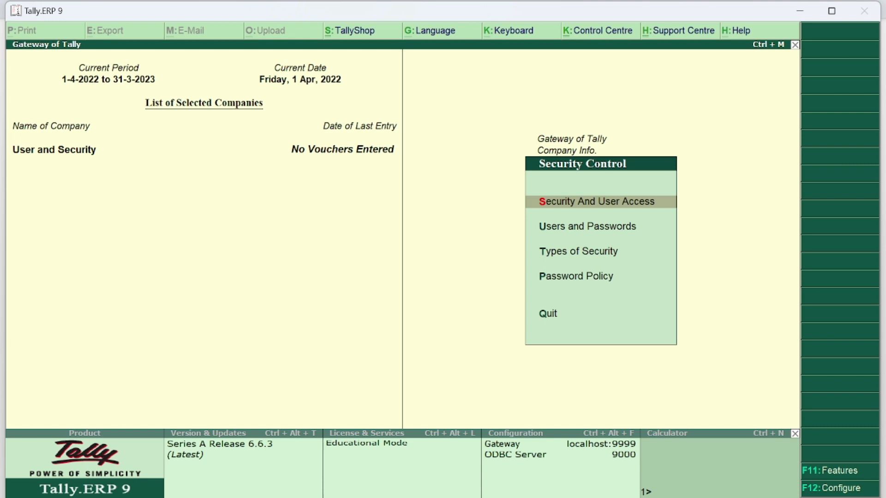
key(Down)
key(Down)
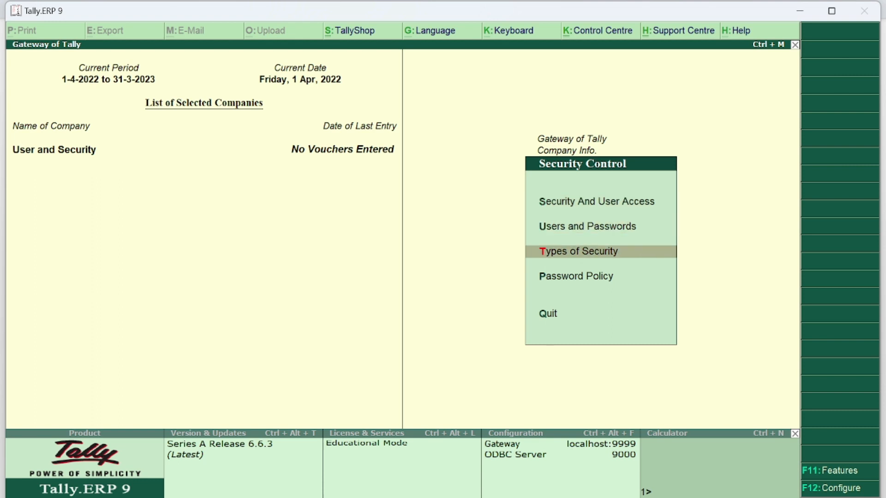
key(Return)
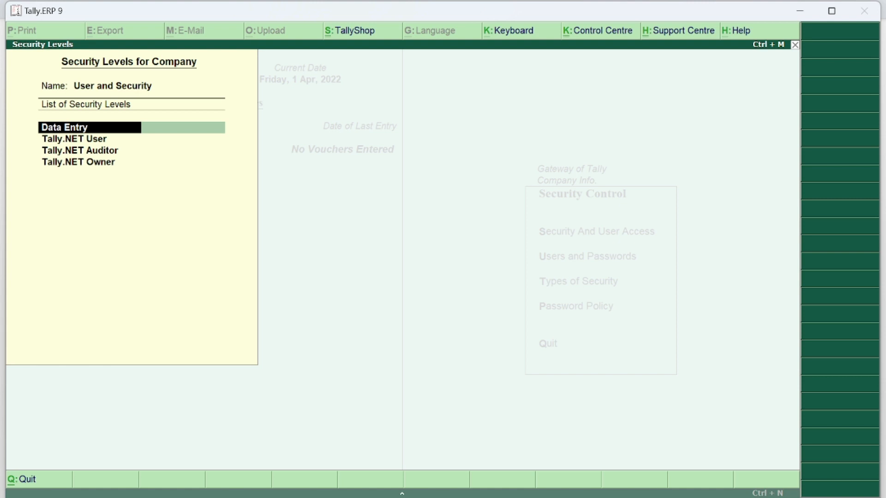
- Add a new security level named Purchase with Data Entry as its basic facilities
key(Return)
key(Return)
key(Return)
key(Return)
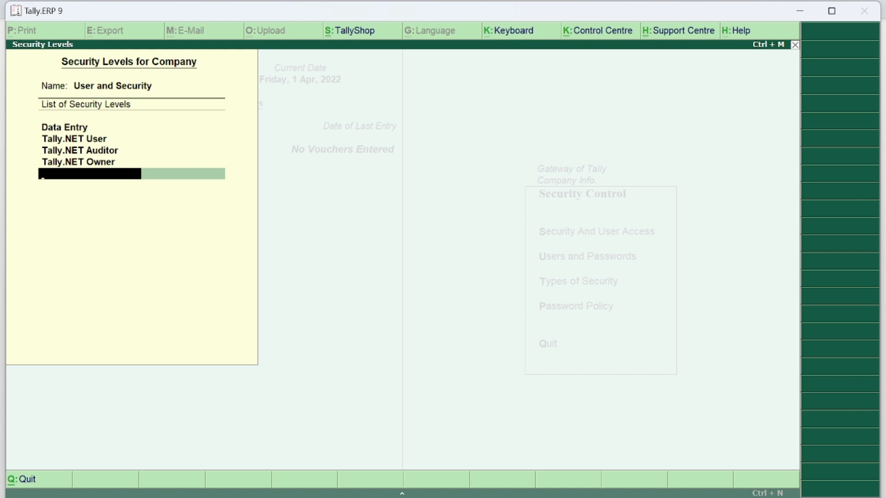
text(Purchase)
key(Return)
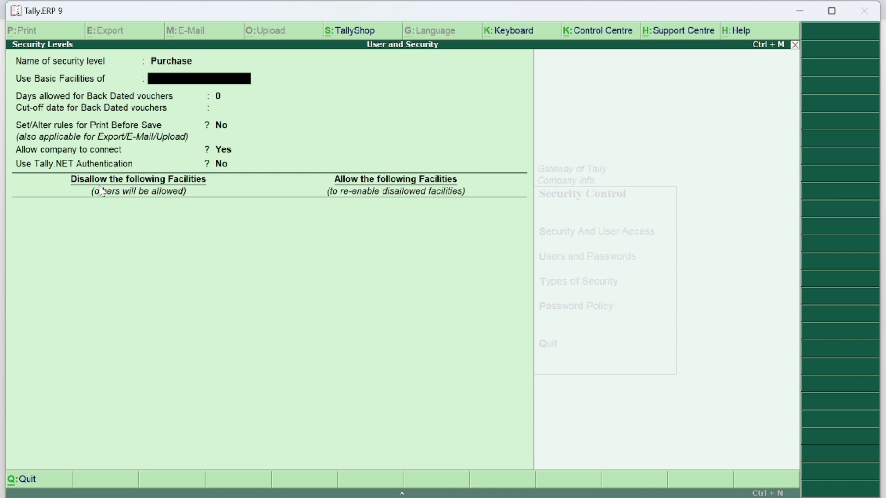
text(D)
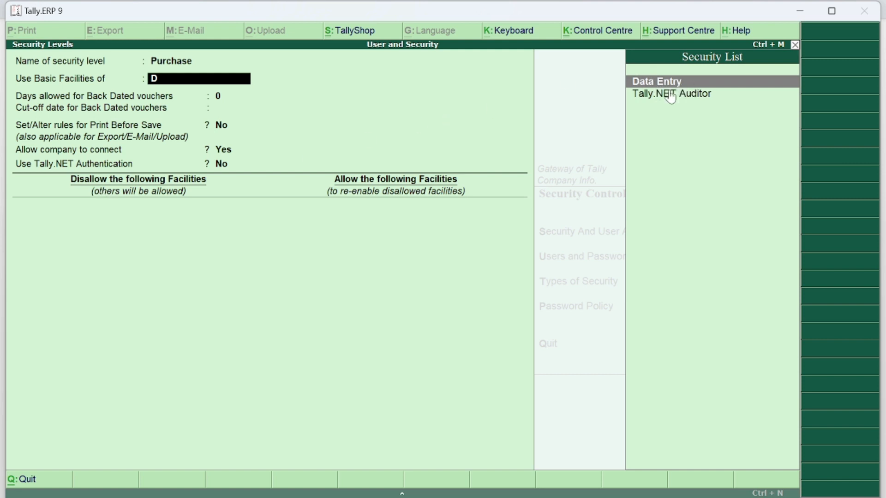
key(Return)
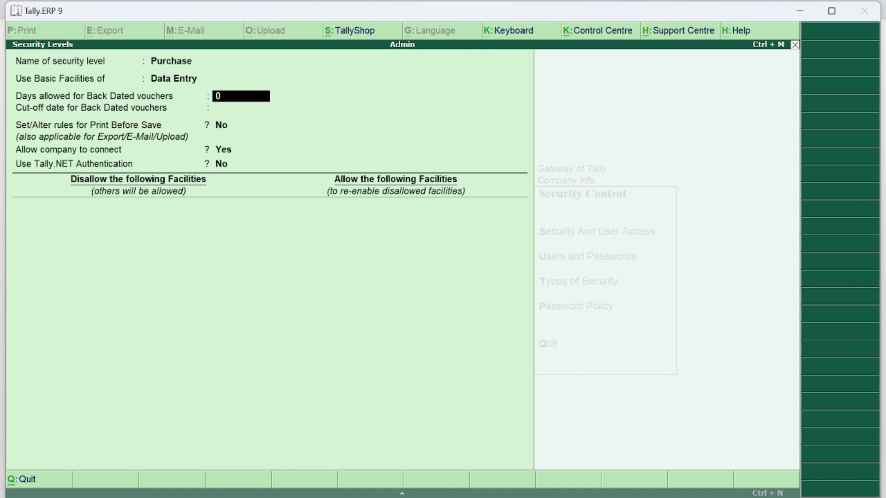
- Set back-dated vouchers to 7 days, leave the cut-off date blank, and reach the Disallow list
key(Return)
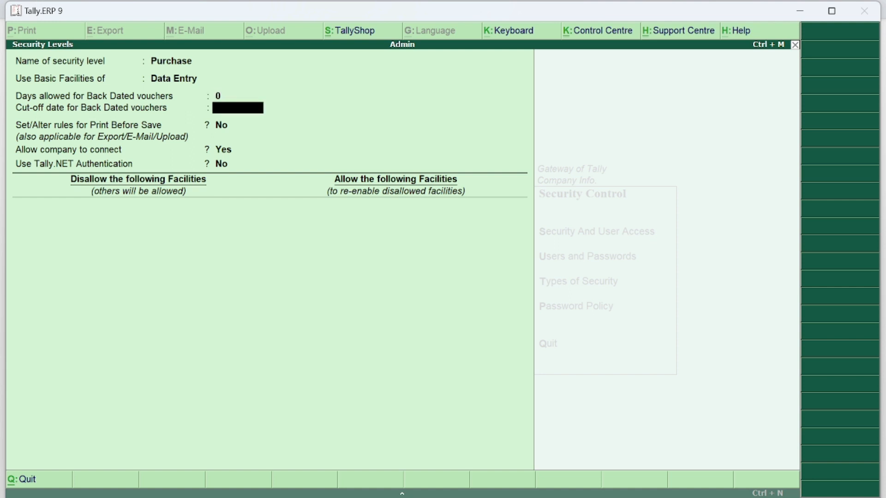
key(BackSpace)
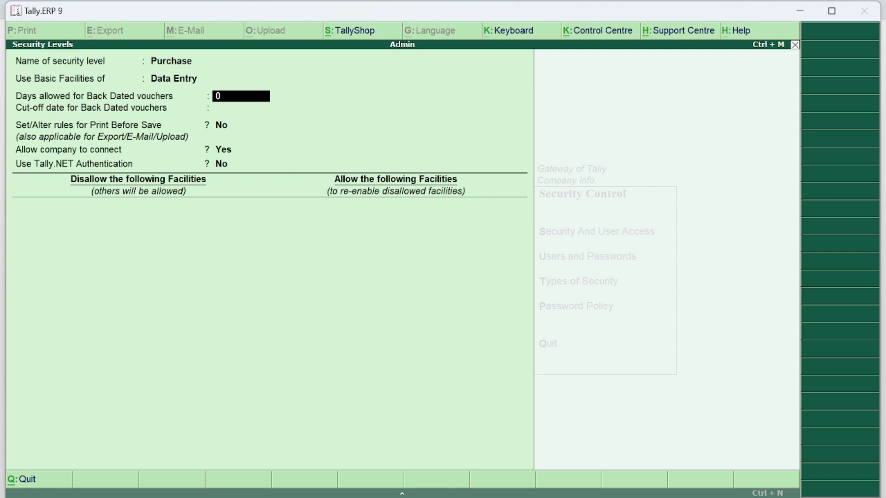
text(7)
key(Return)
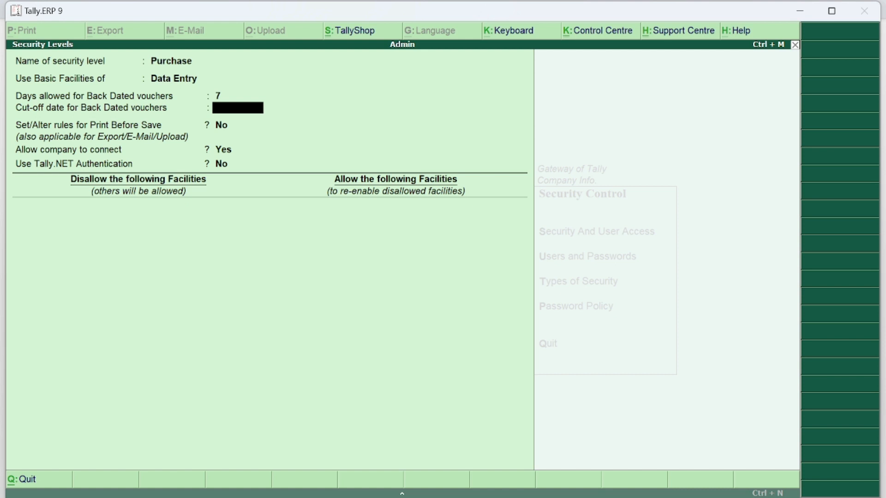
key(Return)
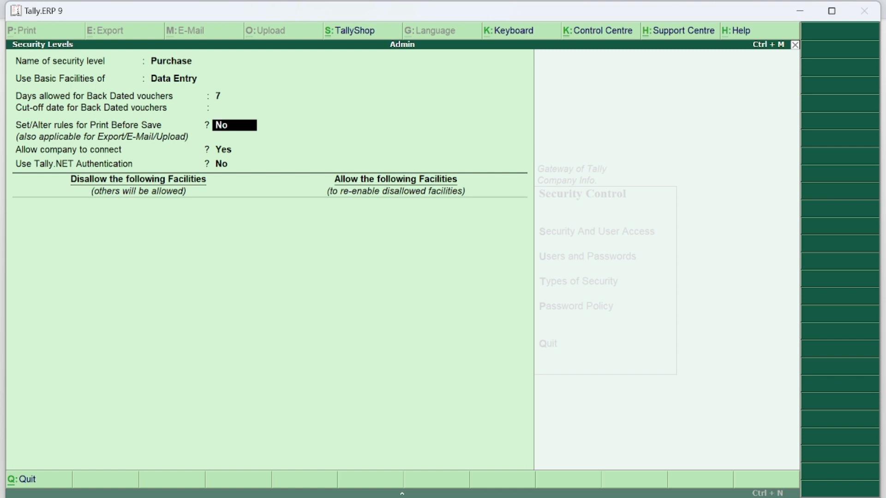
key(Return)
key(Return)
key(Return)
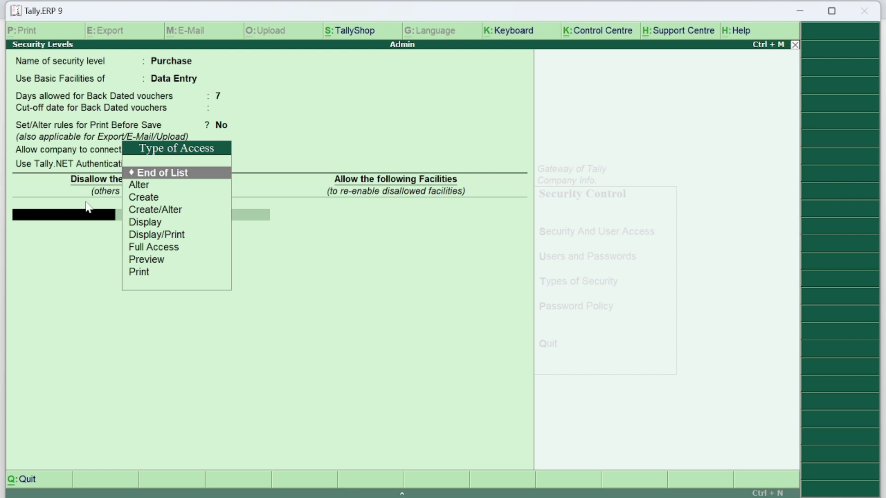
- Disallow Full Access to Sales and Contra
key(Down)
key(Down)
key(Down)
key(Down)
key(Down)
key(Down)
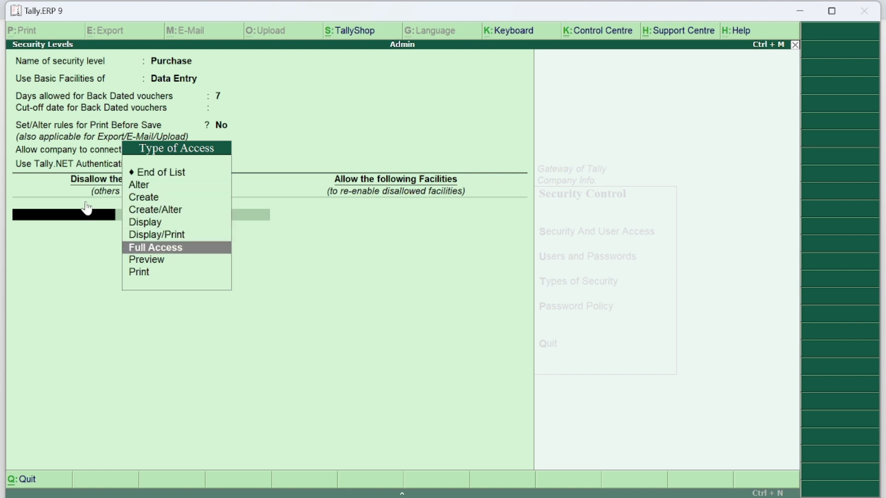
key(Return)
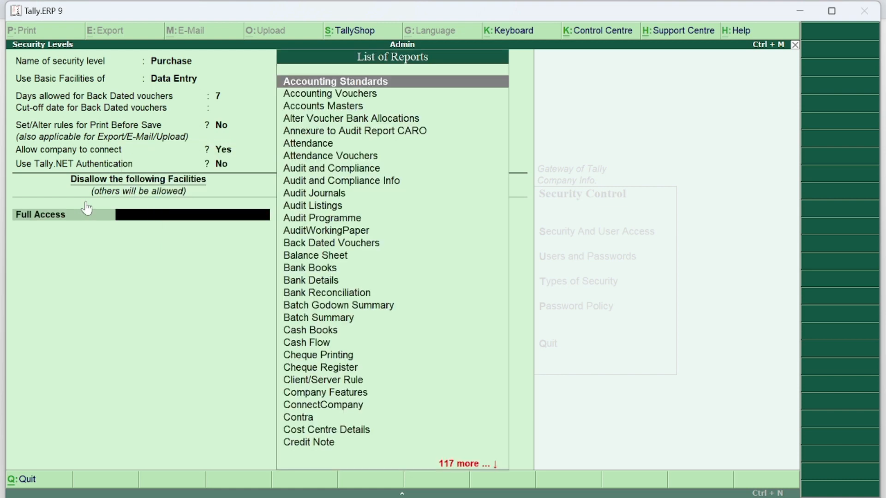
text(Sa)
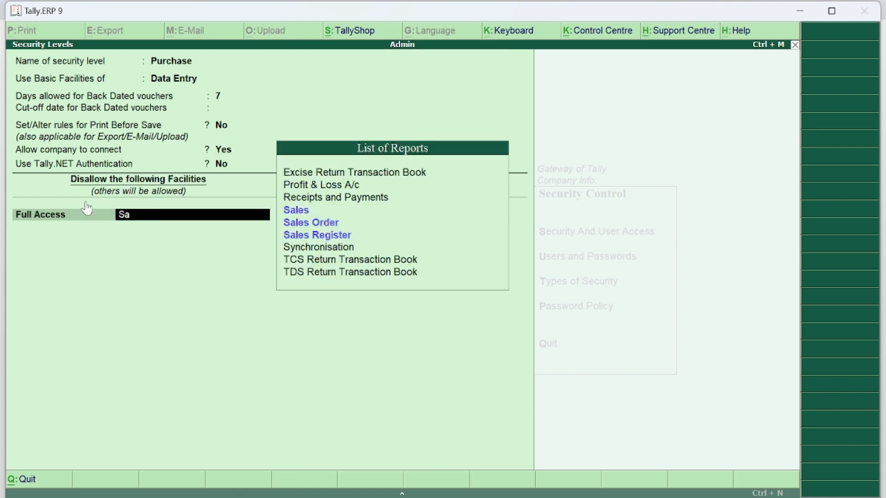
key(Return)
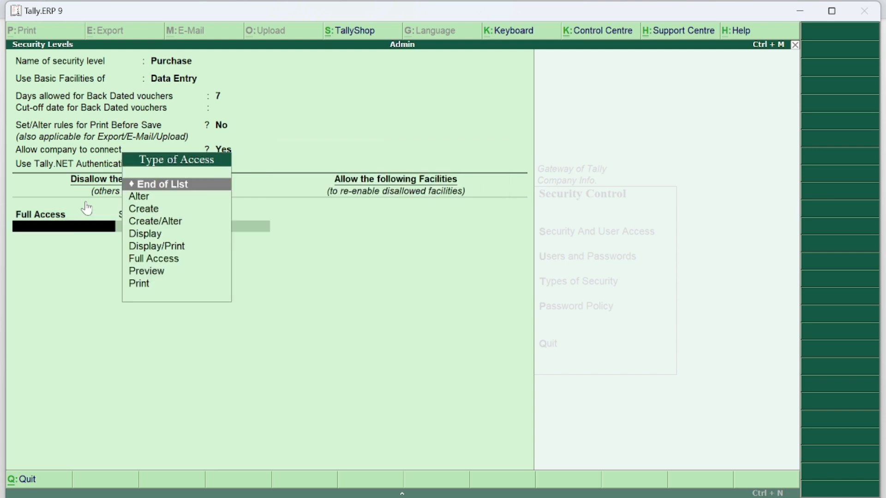
text(Fu)
key(Return)
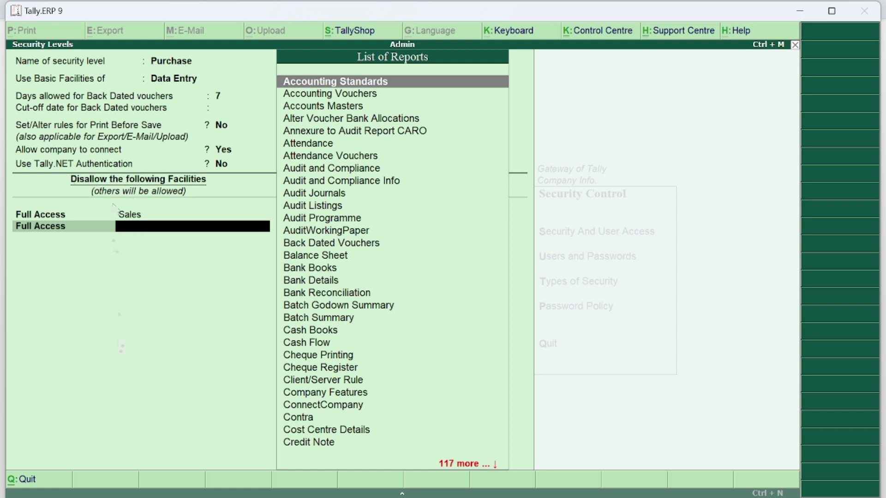
text(Co)
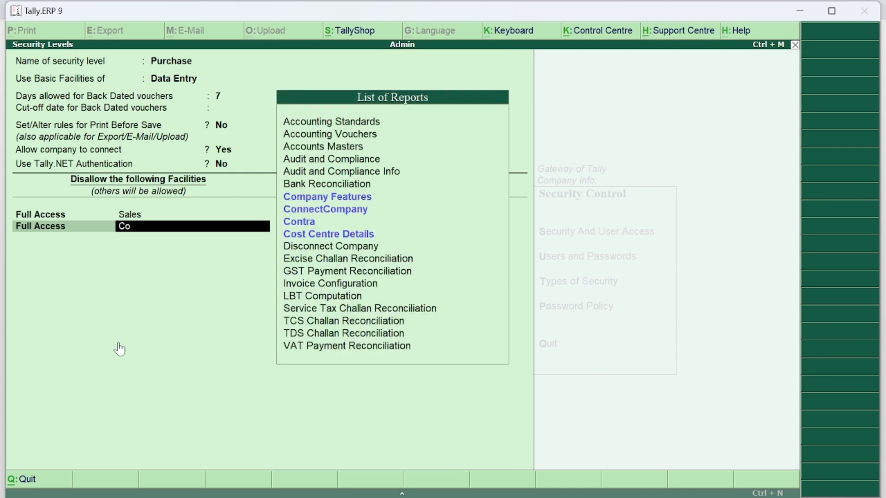
key(Down)
key(Down)
key(Return)
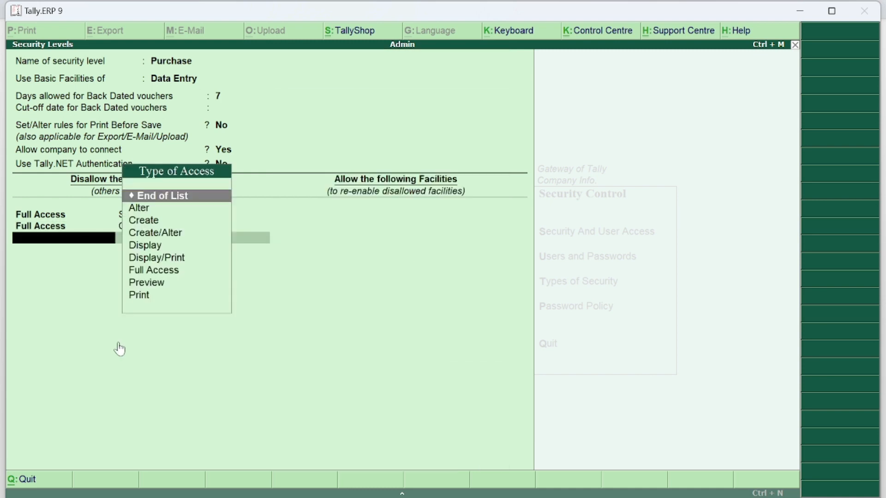
- Disallow Full Access to Journal and Payment as well
text(F)
key(Return)
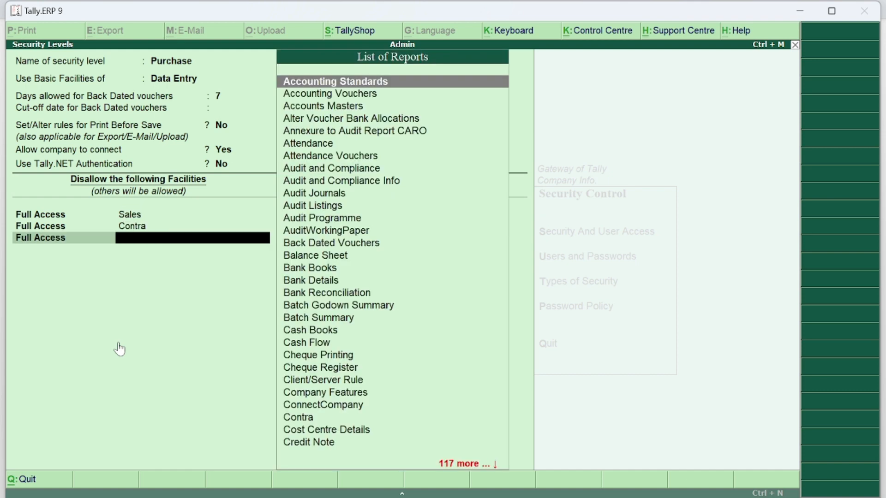
text(J)
key(Down)
key(Down)
key(Down)
key(Down)
key(Down)
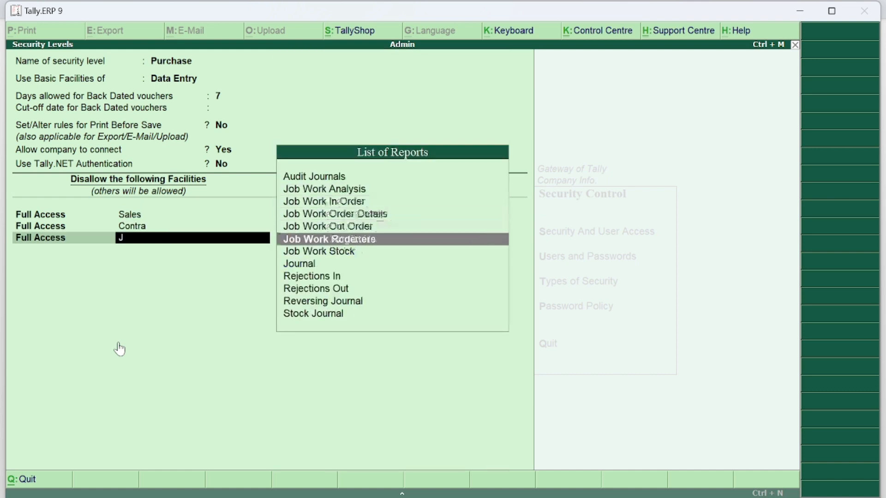
key(Down)
key(Down)
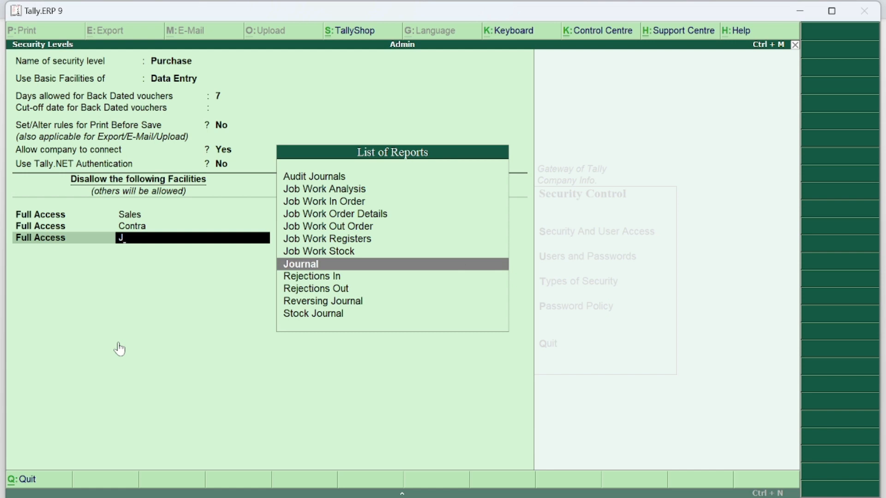
key(Return)
text(F)
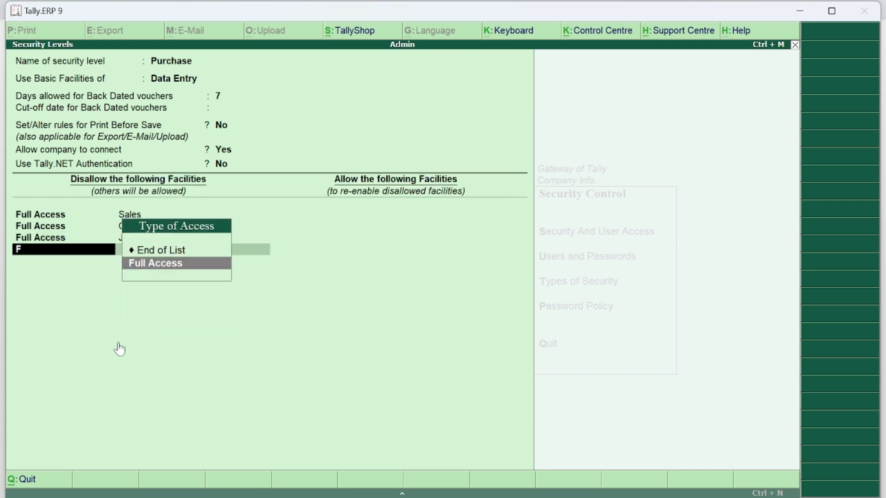
key(Return)
text(P)
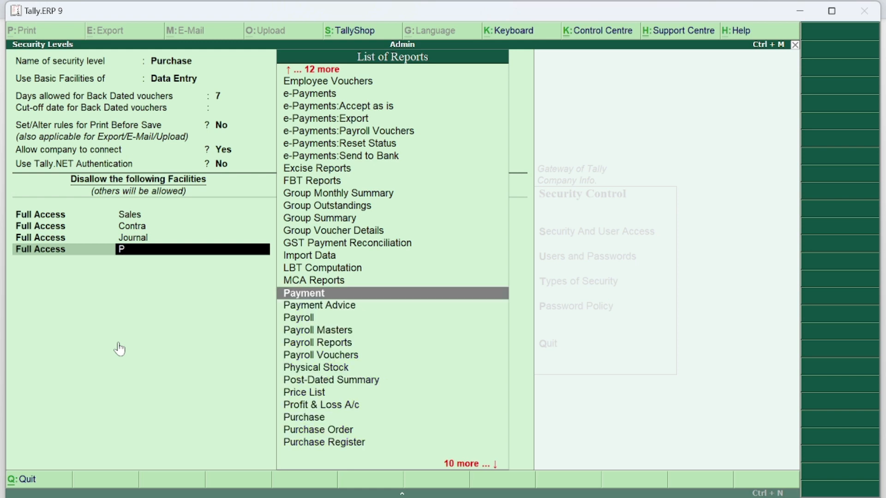
key(Return)
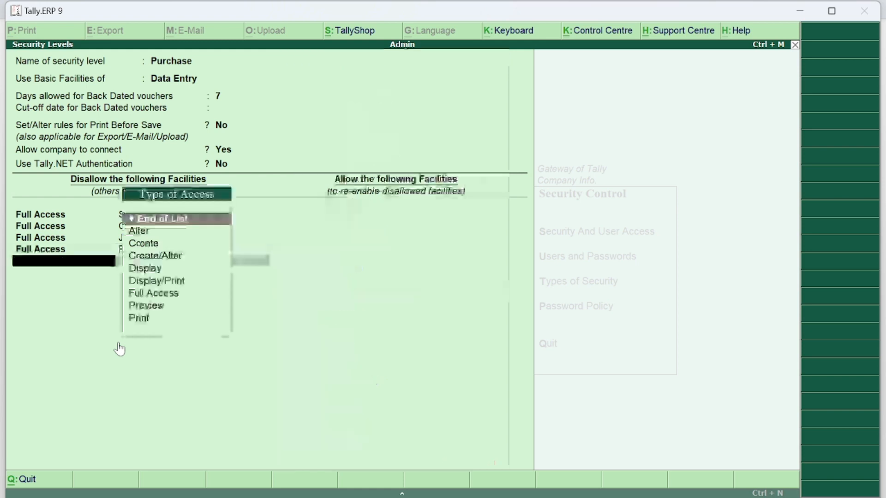
- Disallow Full Access to Receipt and start another Full Access row
text(F)
key(Return)
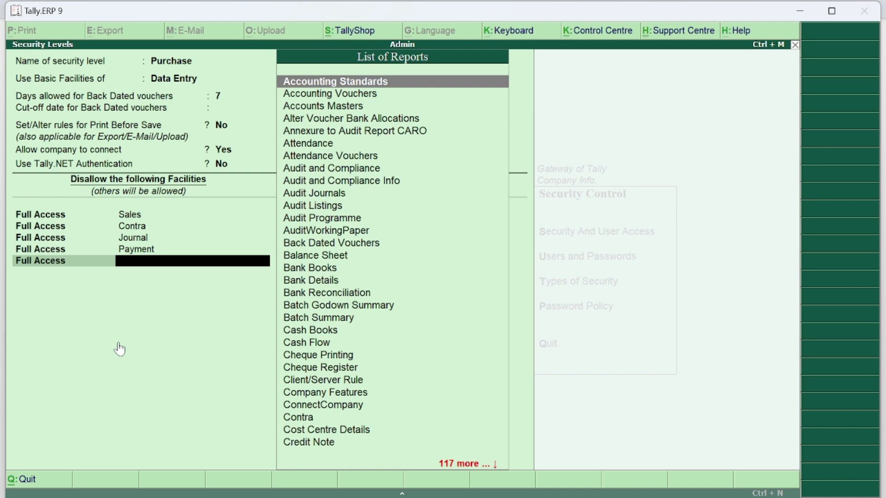
text(Re)
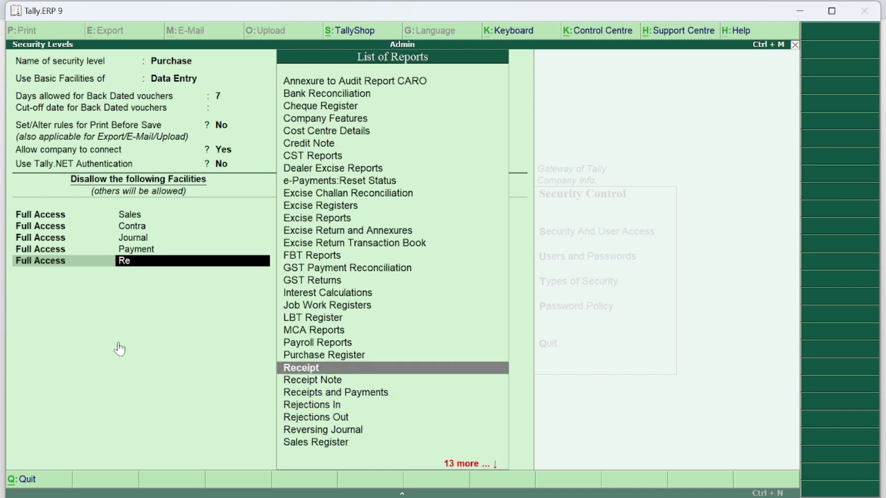
key(Return)
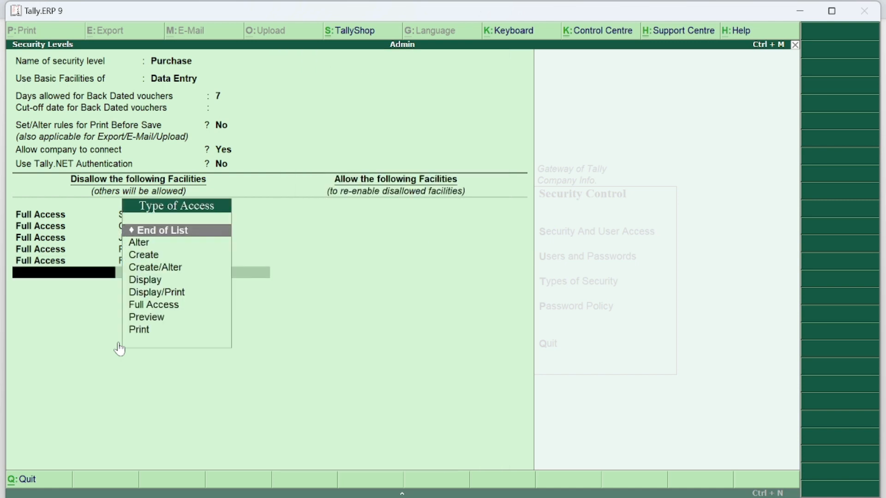
text(F)
key(Return)
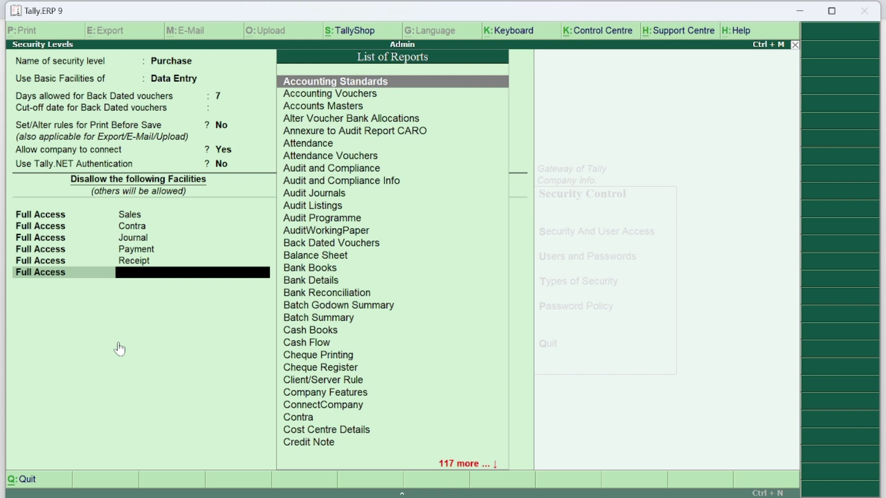
- Add Balance Sheet and Profit & Loss A/c as disallowed Full Access facilities
text(B)
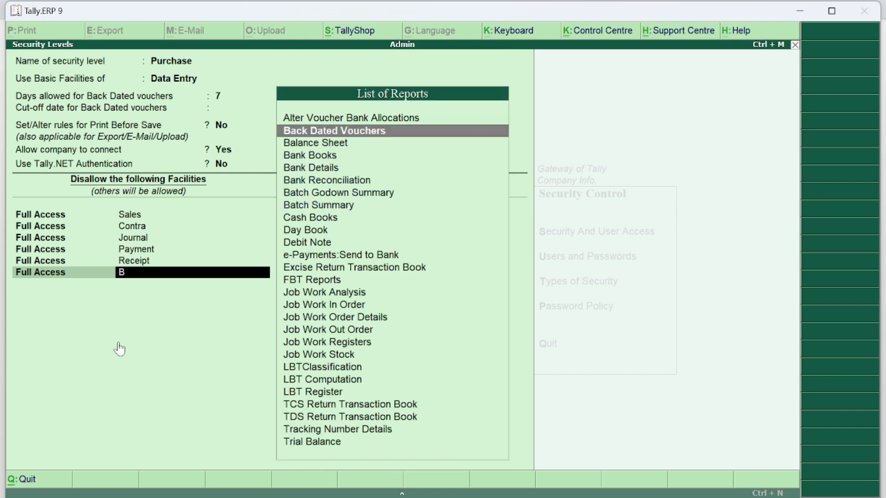
key(Down)
key(Return)
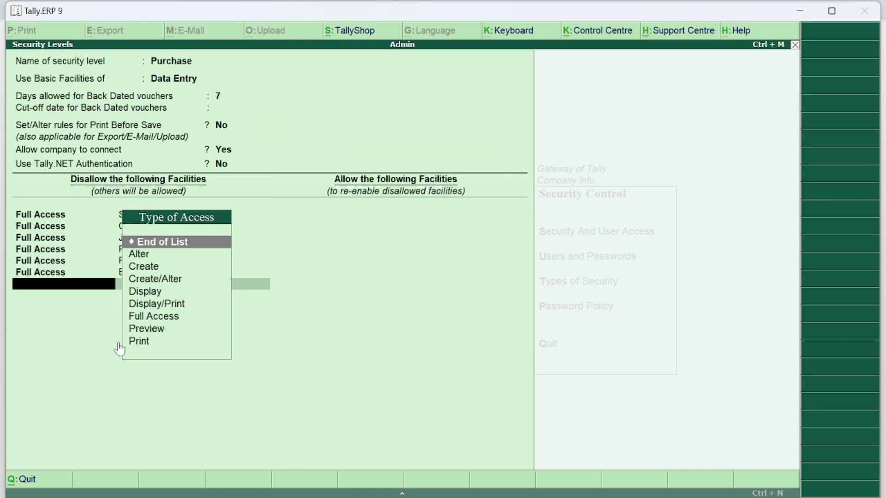
text(F)
key(Return)
text(P)
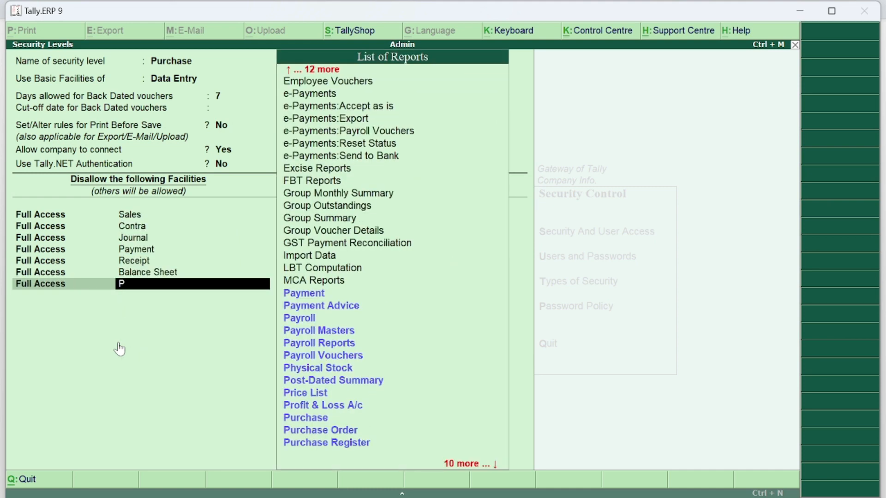
key(Down)
key(Down)
key(Down)
key(Down)
key(Down)
key(Down)
key(Down)
key(Down)
key(Down)
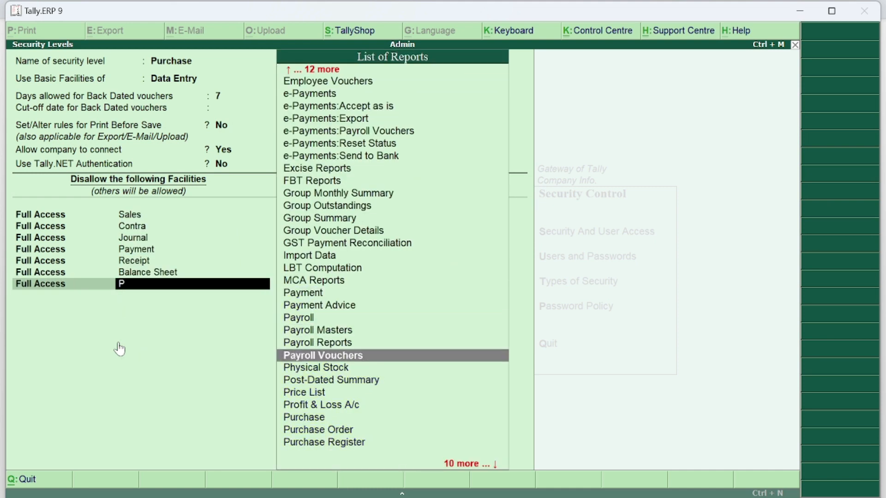
key(Down)
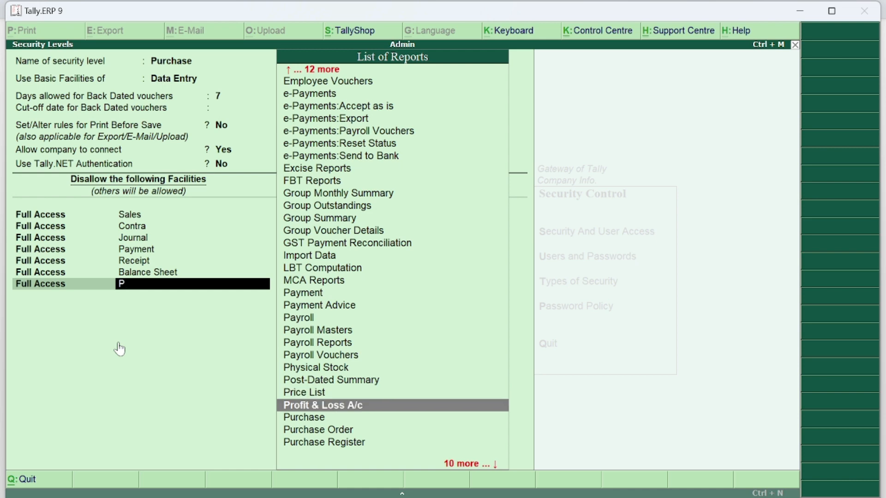
key(Return)
key(Return)
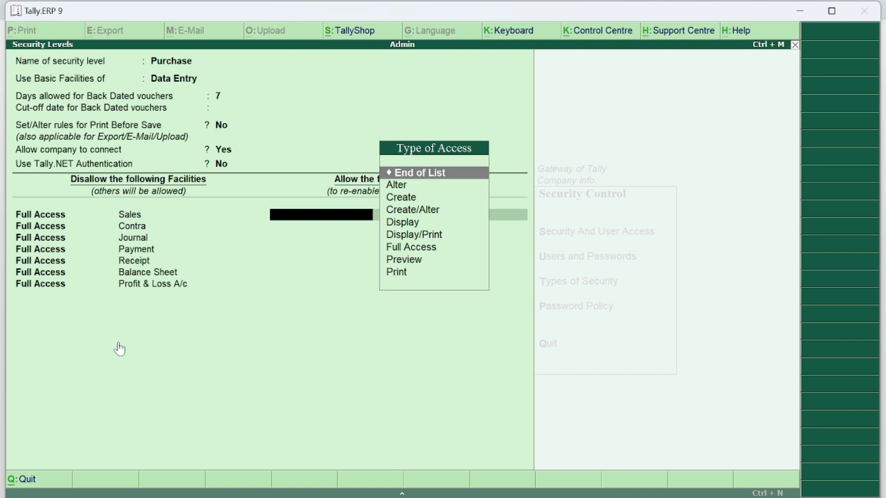
- Under Allow, grant Full Access to Purchase and to Debit Note
text(A)
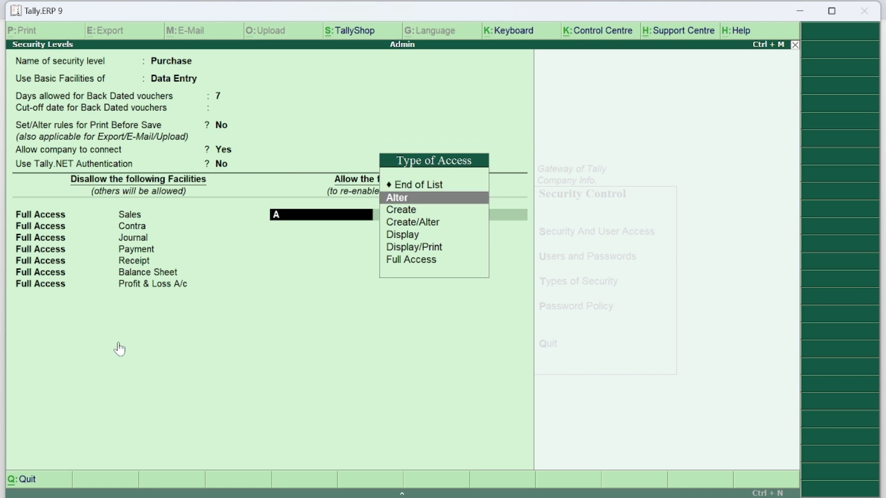
key(BackSpace)
key(Down)
key(Down)
key(Down)
key(Down)
key(Down)
key(Down)
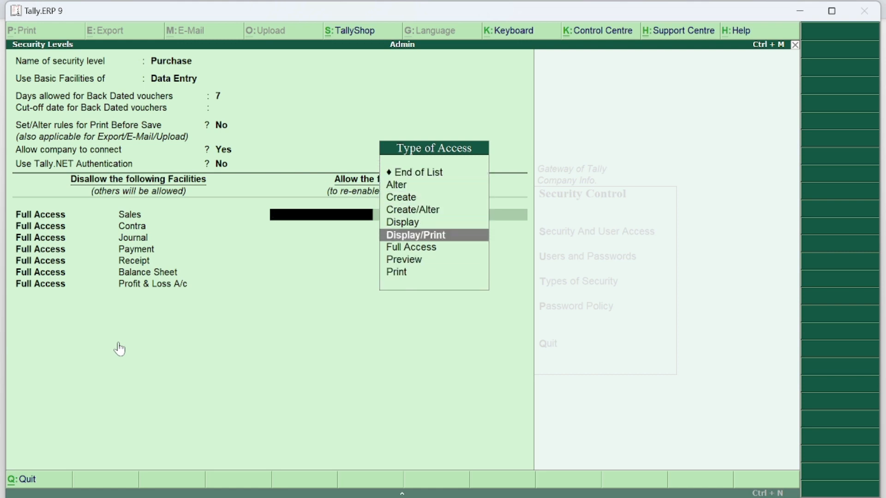
key(Return)
text(Pu)
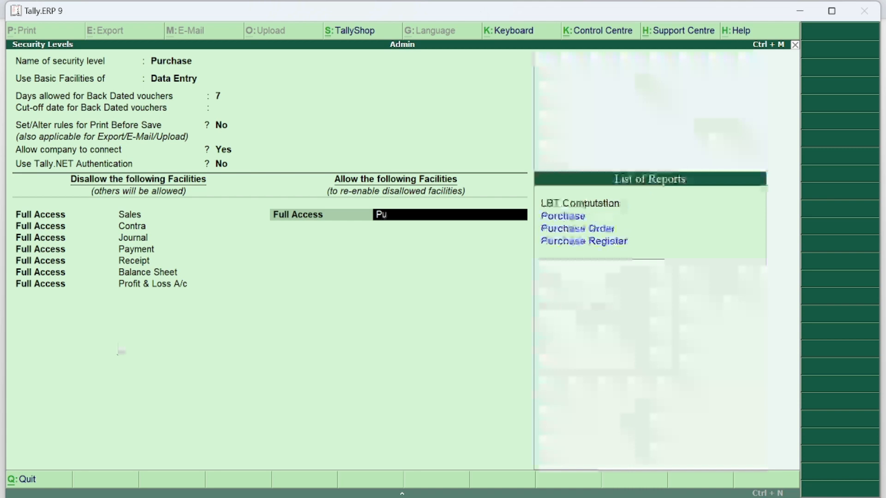
key(Return)
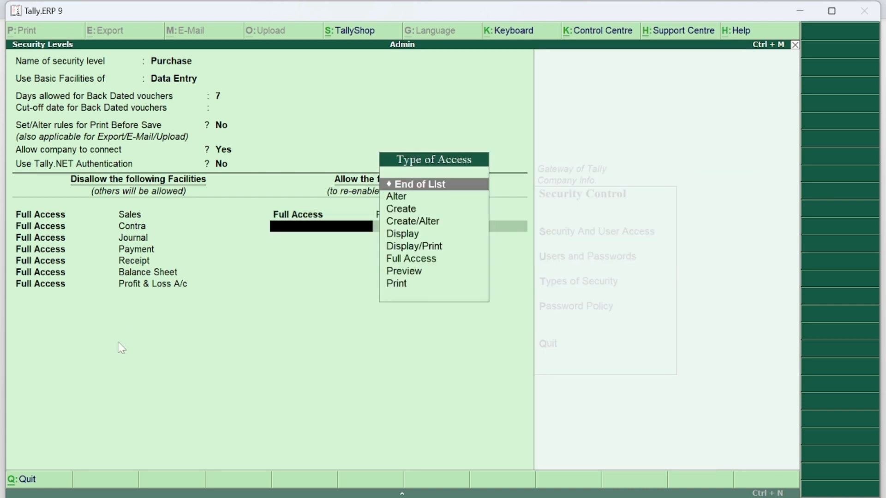
text(F)
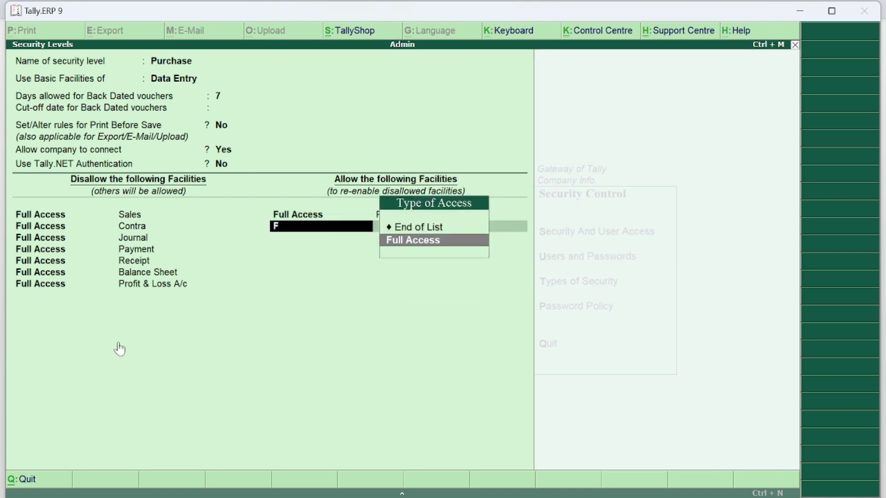
key(Return)
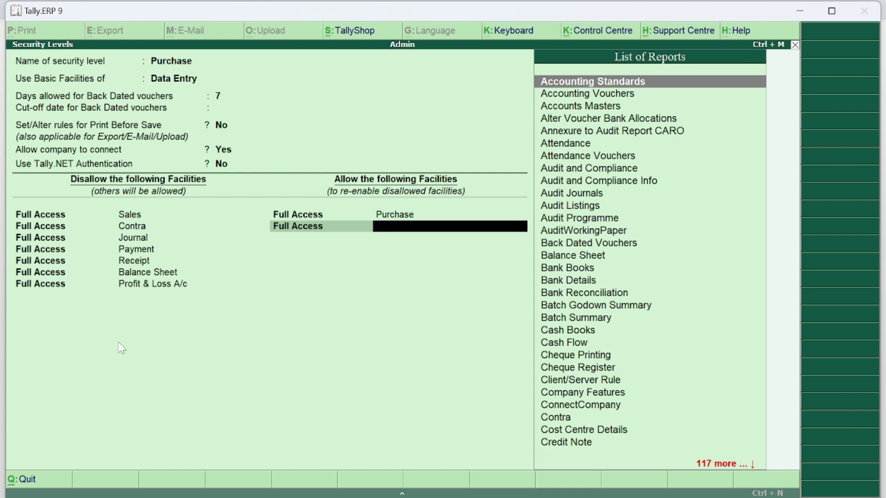
text(De)
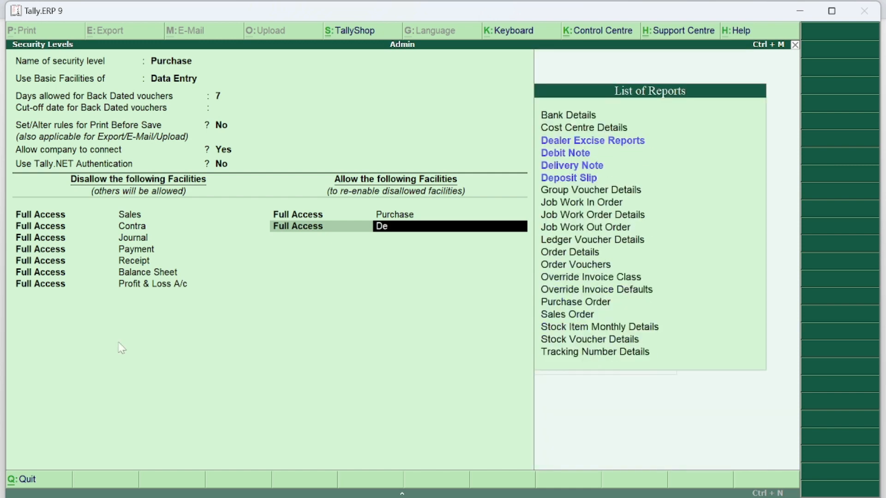
key(Down)
key(Down)
key(Return)
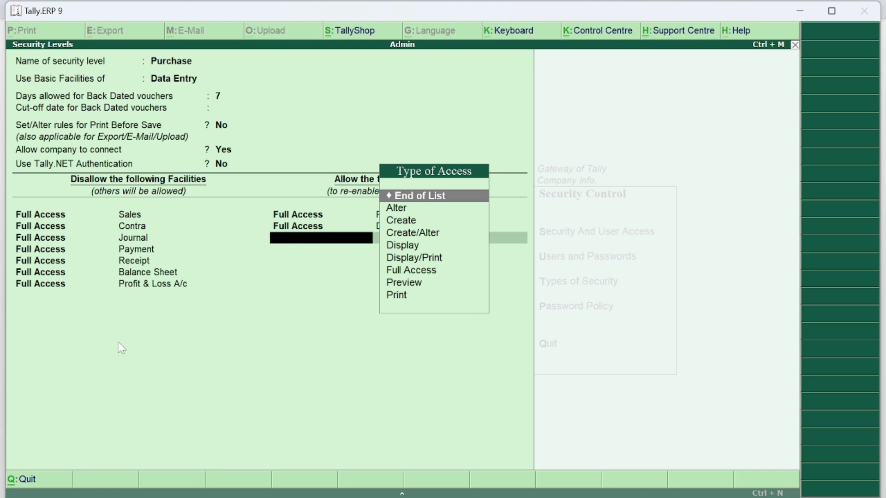
- Save the Purchase level, reopen it to check its settings, then back out to Security Control
key(ctrl+a)
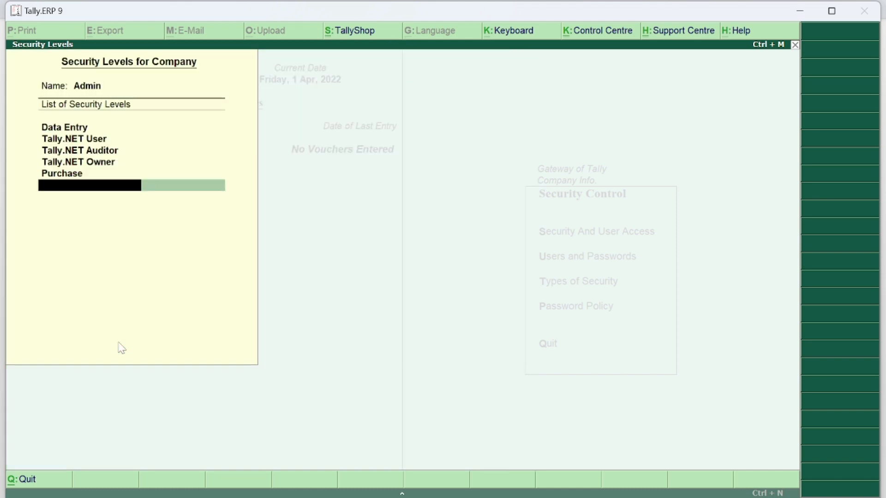
key(Up)
key(Return)
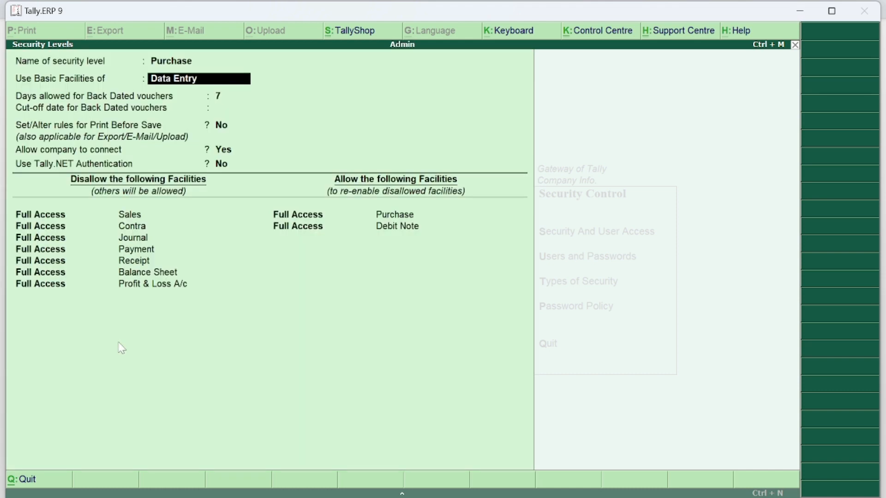
key(Return)
key(Return)
key(Return)
key(Return)
key(Return)
key(Return)
key(Return)
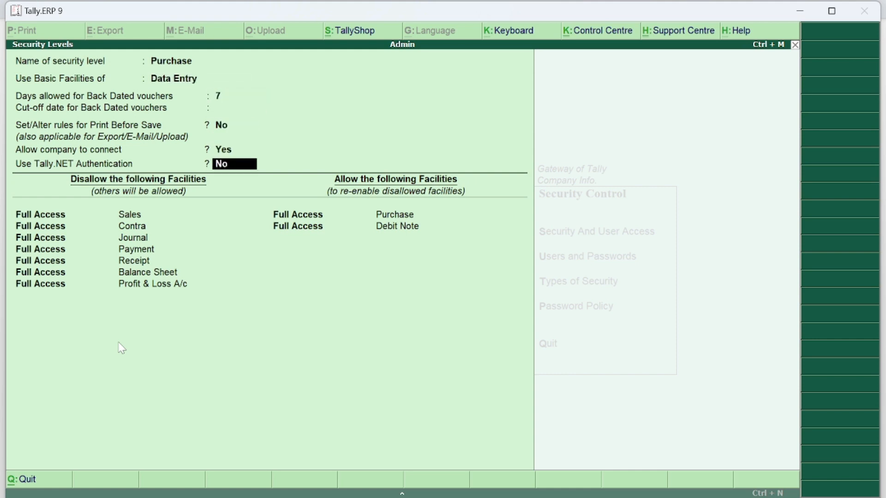
key(Return)
key(Return)
key(Return)
key(Return)
key(Return)
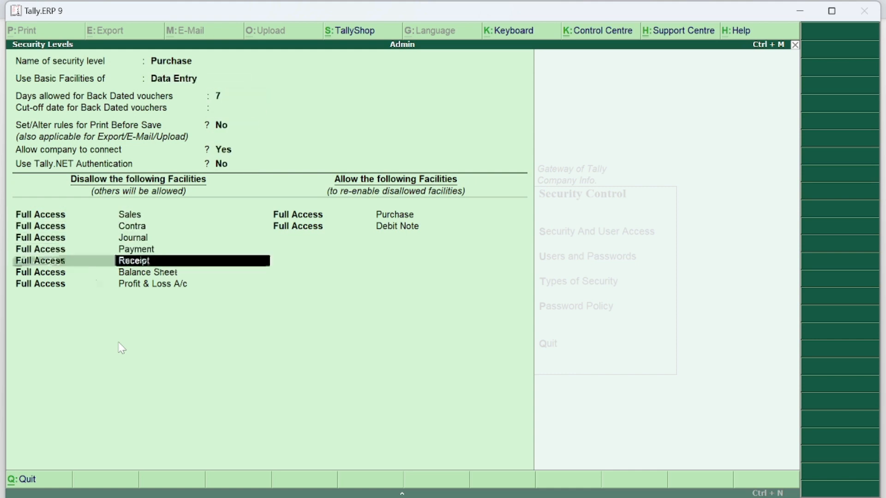
key(Return)
key(Return)
key(Return)
key(Return)
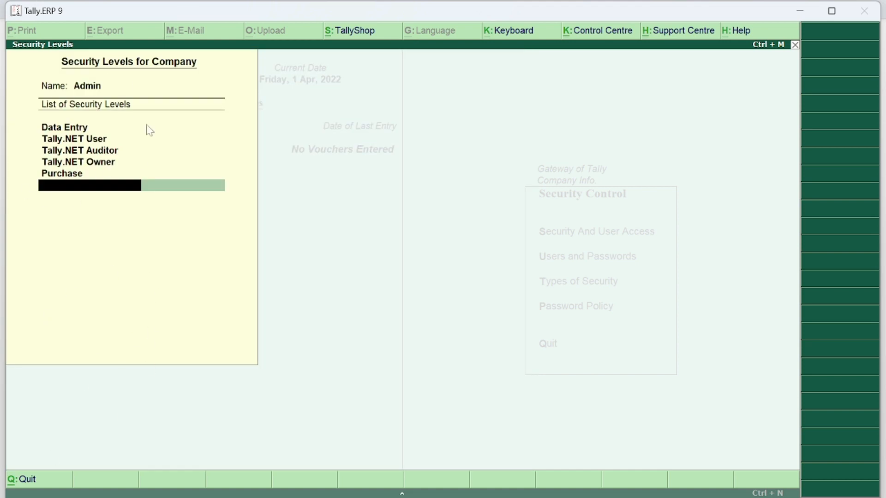
key(Escape)
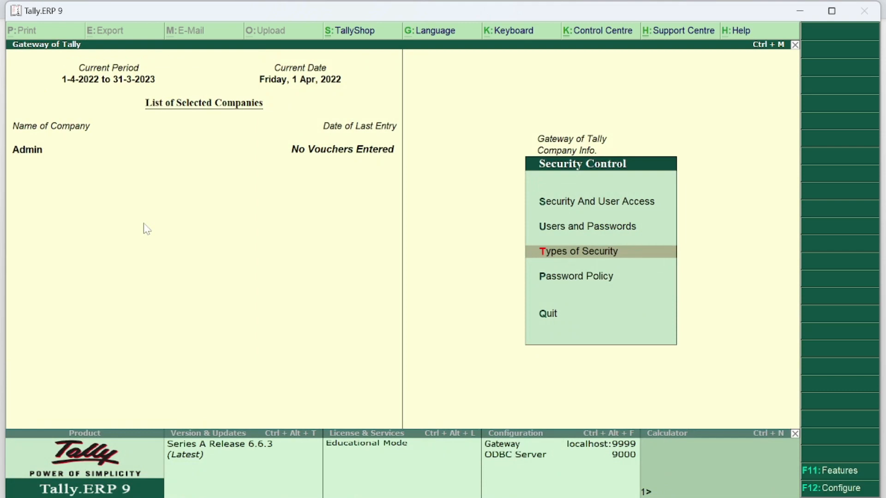
key(Up)
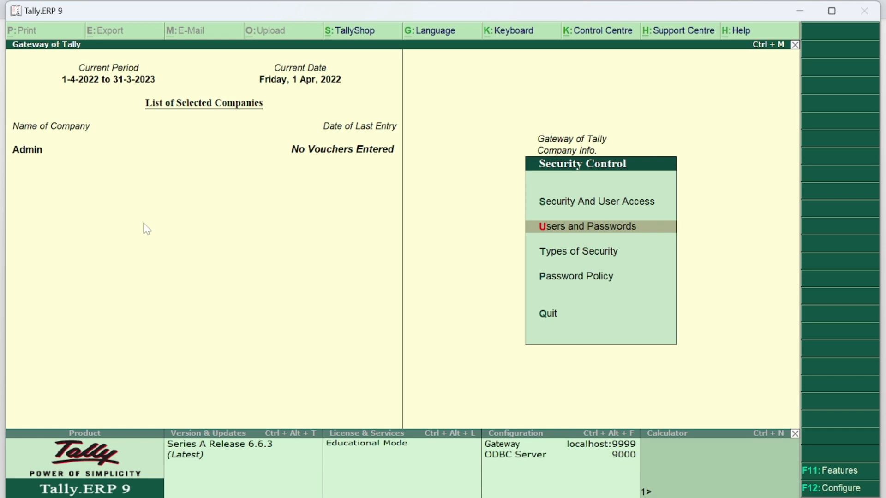
- Add user1 with the Purchase security level and a password to Admin's user list, and accept it
key(Return)
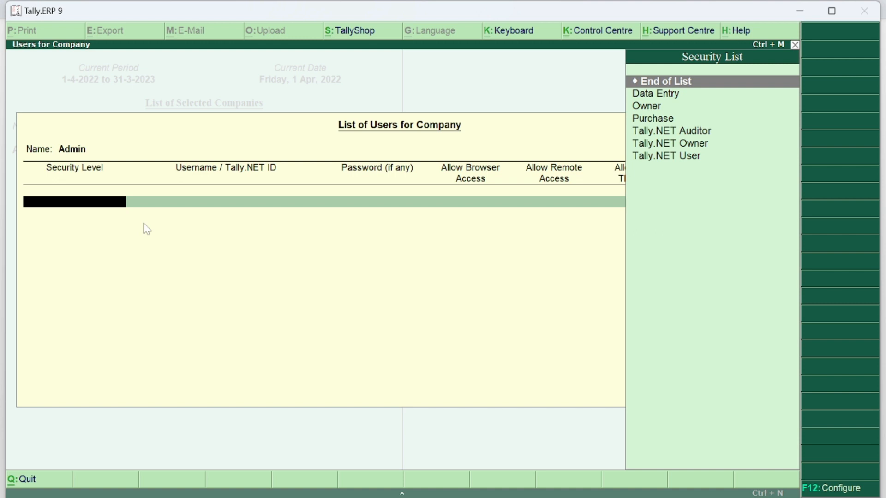
key(Down)
key(Down)
key(Down)
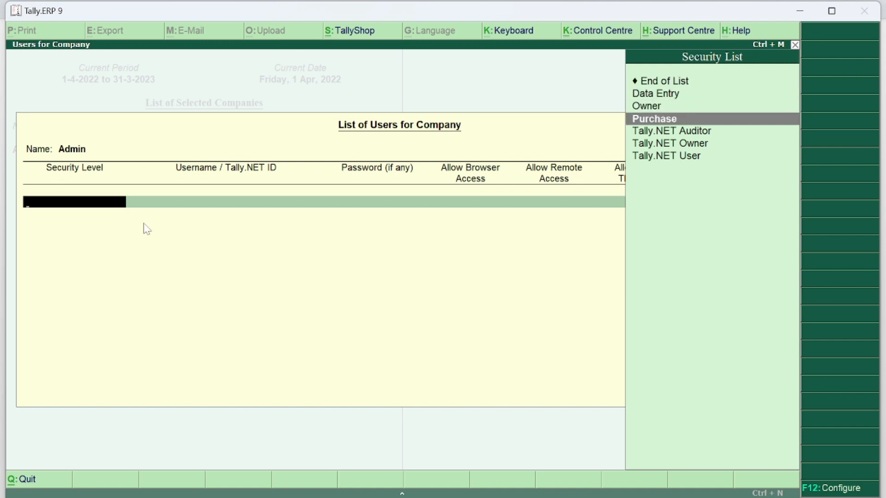
key(Return)
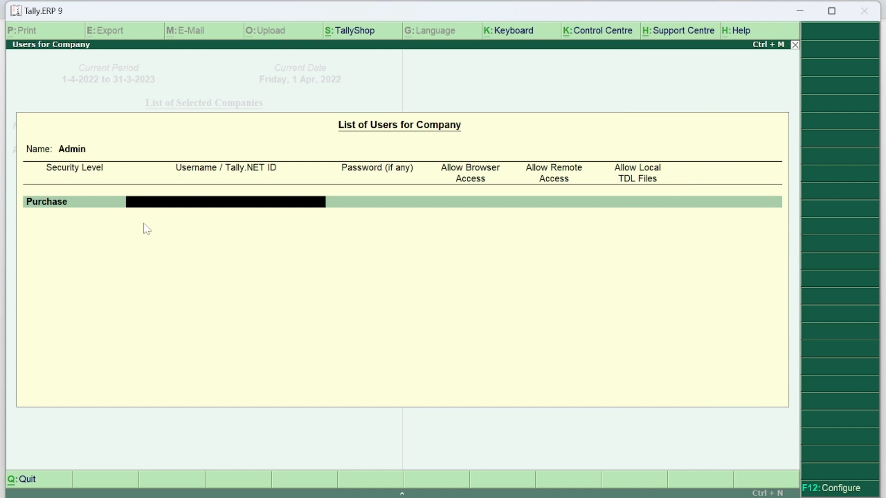
text(user1)
key(Return)
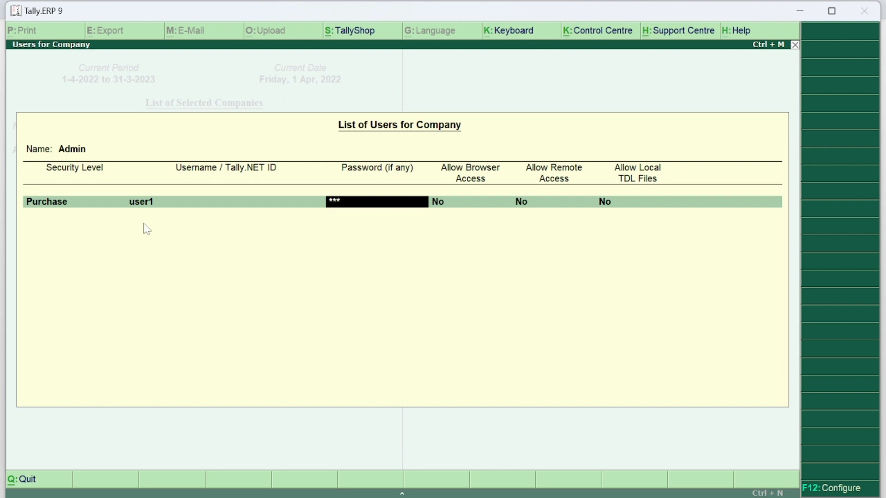
key(Return)
key(Return)
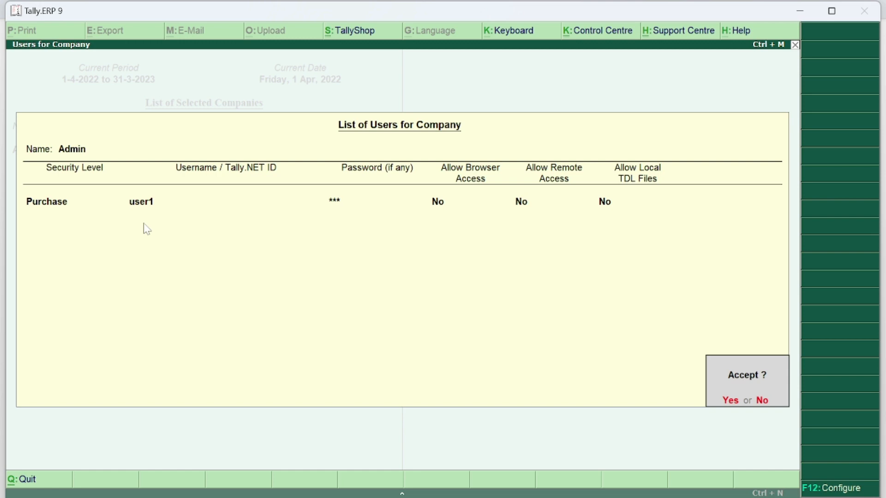
key(Return)
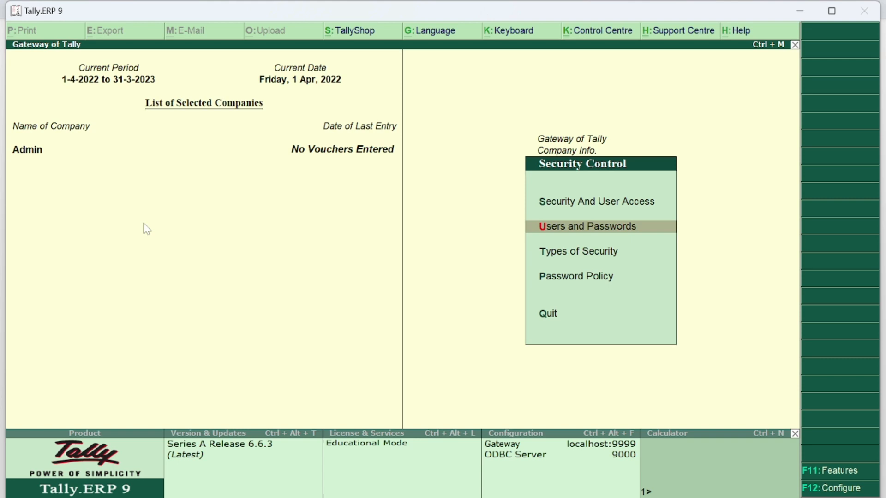
- Shut the Admin company, reload it and log in as user1 with its password
key(Escape)
key(Escape)
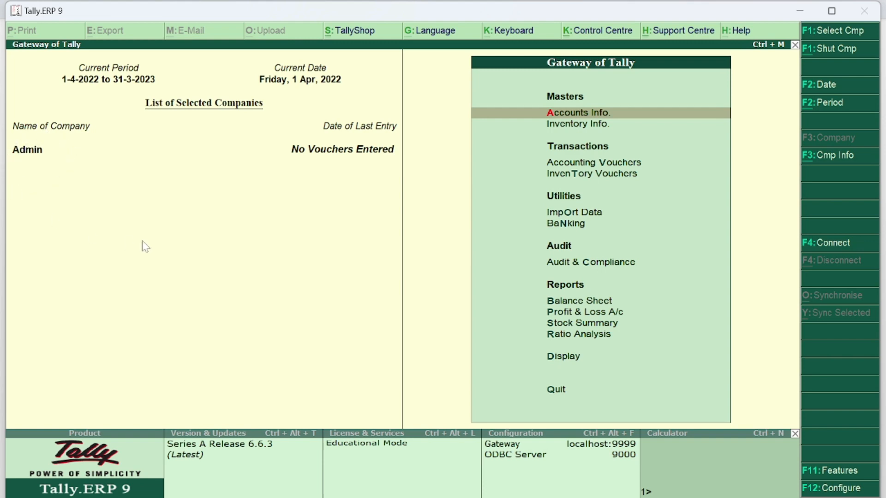
key(alt+F1)
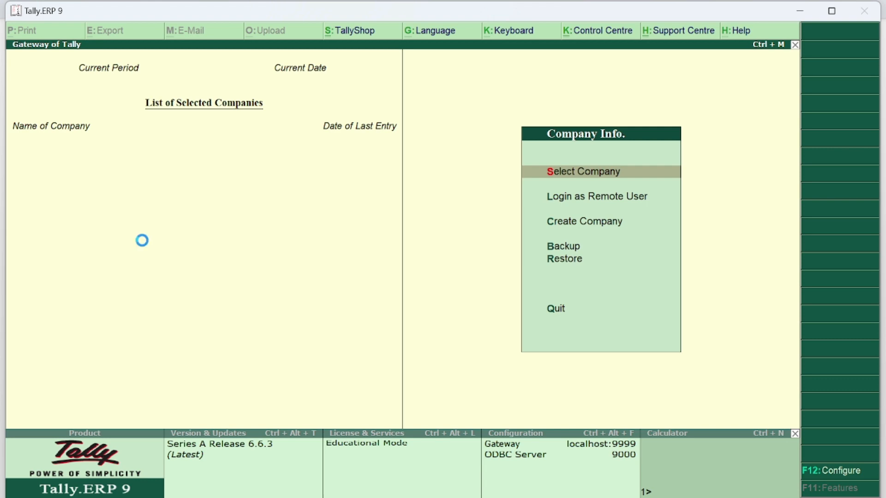
text(Ad)
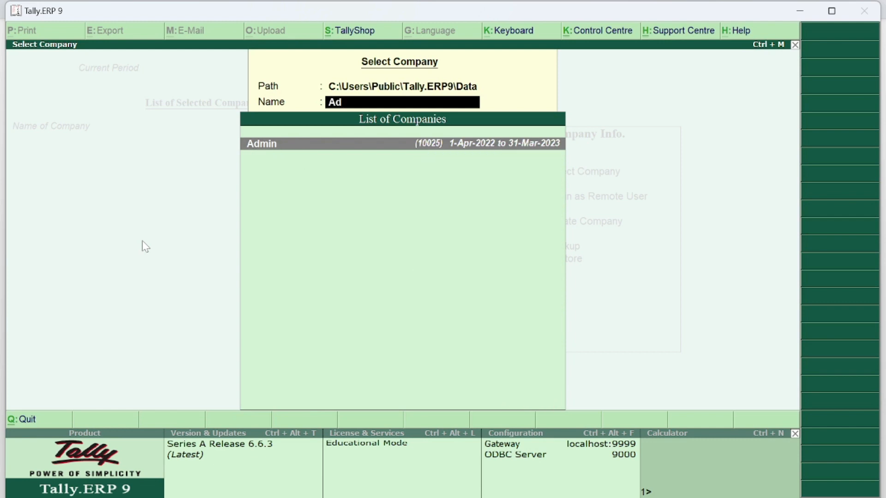
key(Return)
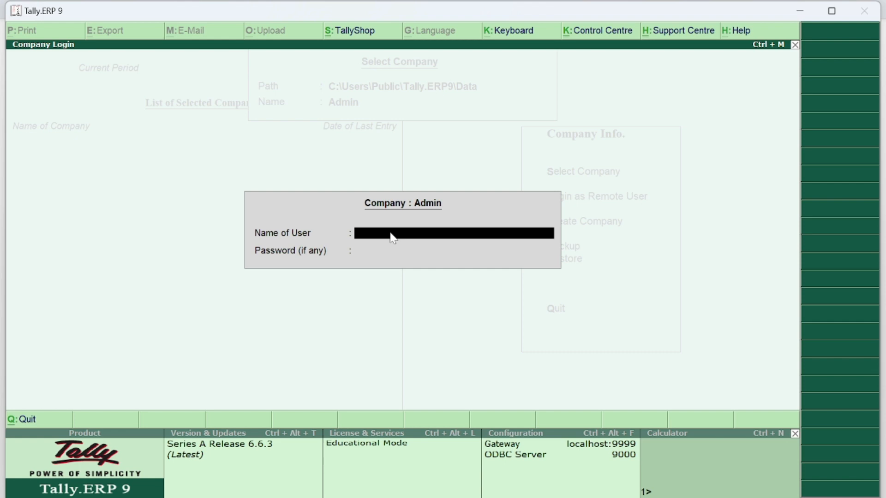
text(user1)
key(Return)
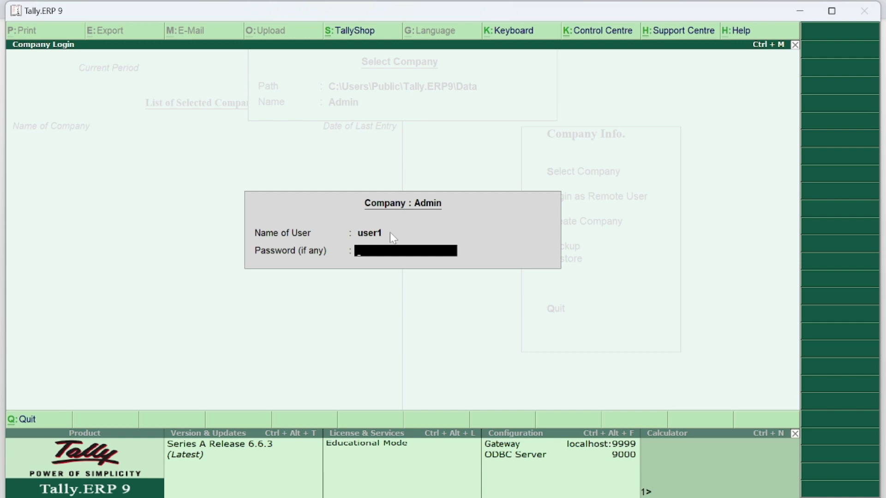
key(Return)
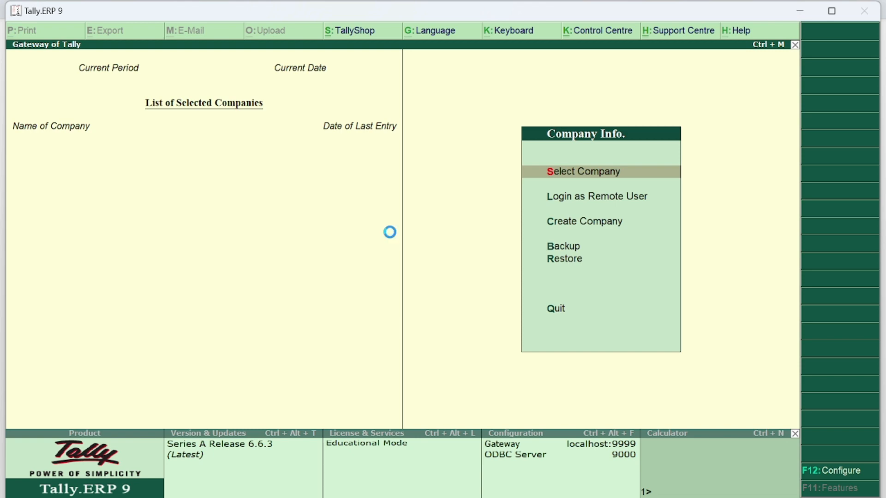
- Load the Admin company by typing 'Ad' and log in as user1 with its password
key(Return)
text(Ad)
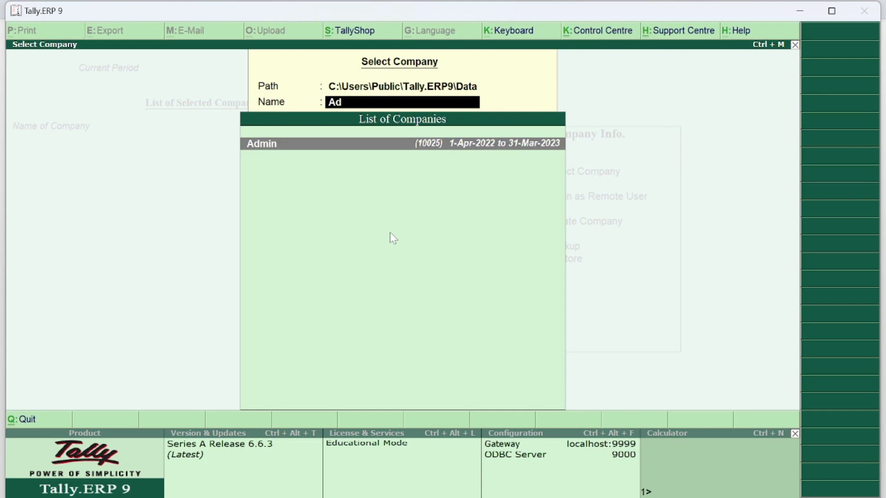
key(Return)
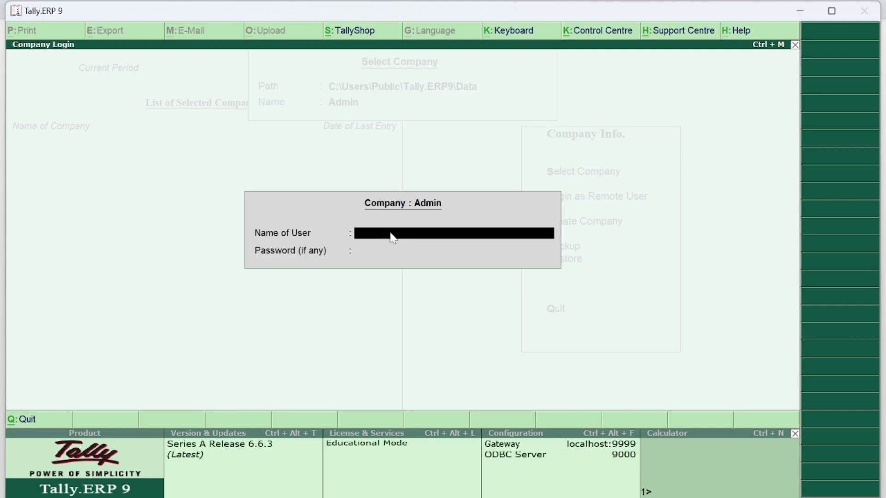
text(user1)
key(Return)
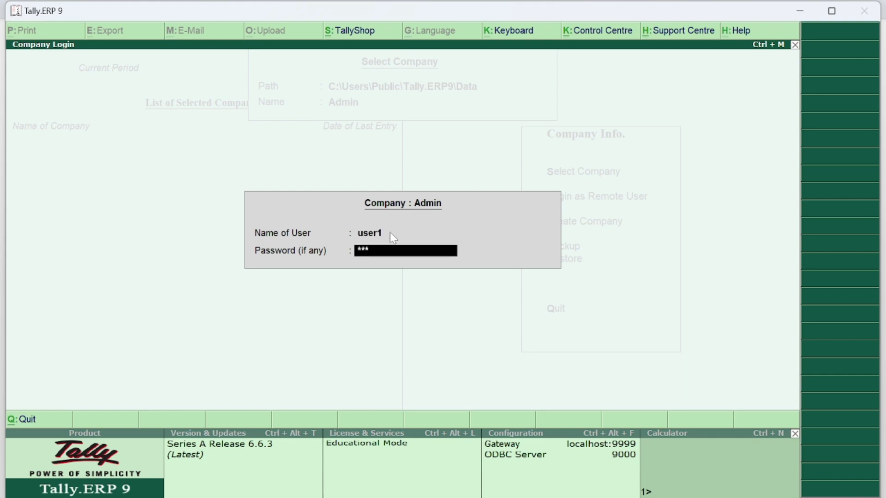
key(Return)
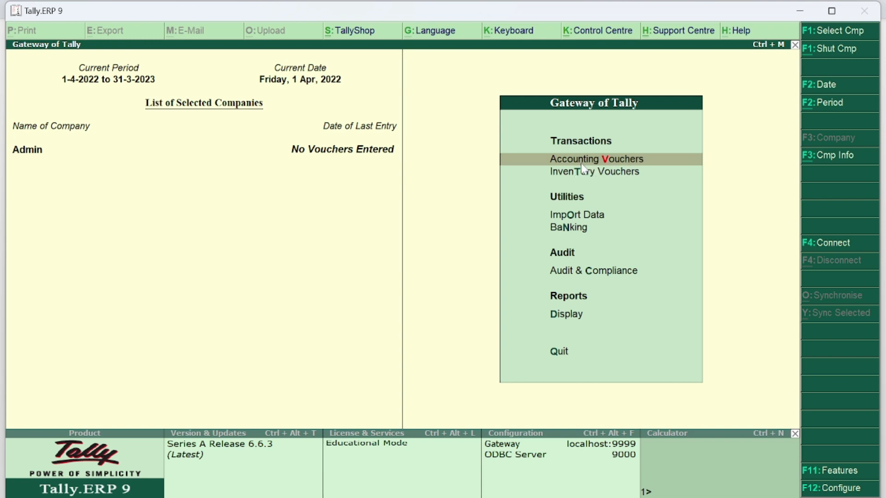
- Open accounting voucher entry, switch to a Purchase voucher with F9, then quit back to the Gateway
key(Return)
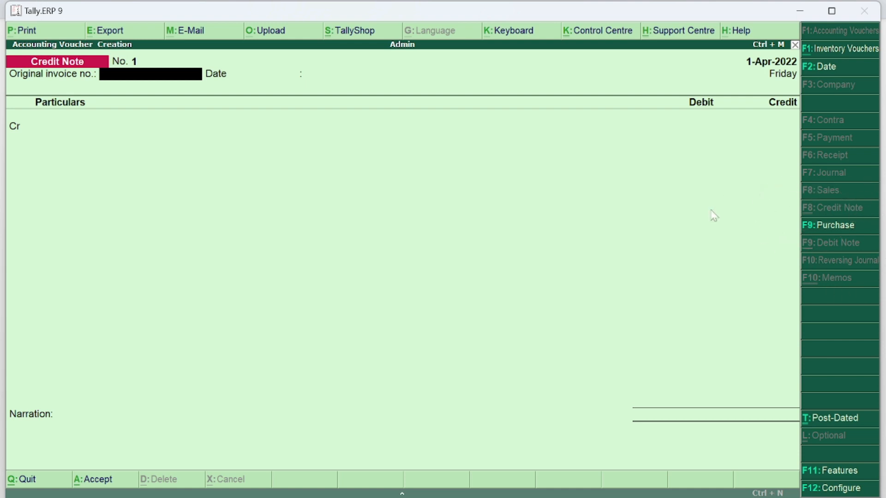
key(F9)
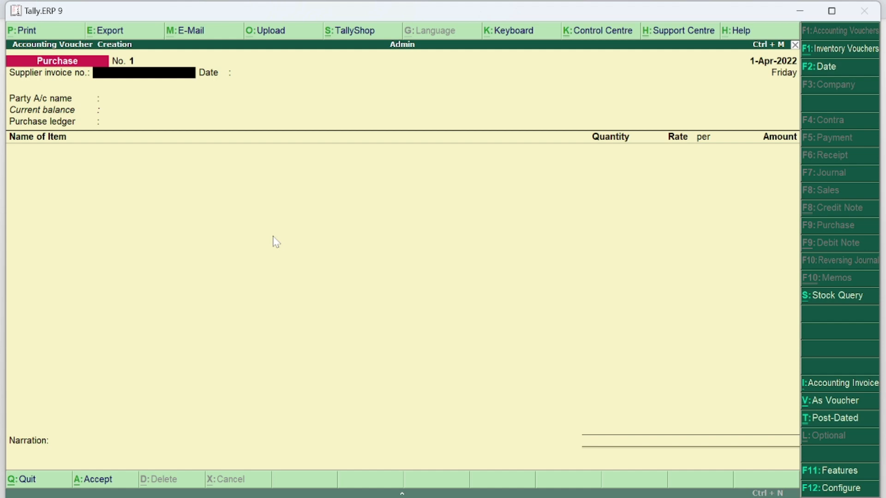
key(Escape)
key(Return)
key(Down)
key(Down)
key(Down)
key(Down)
key(Down)
key(Down)
key(Up)
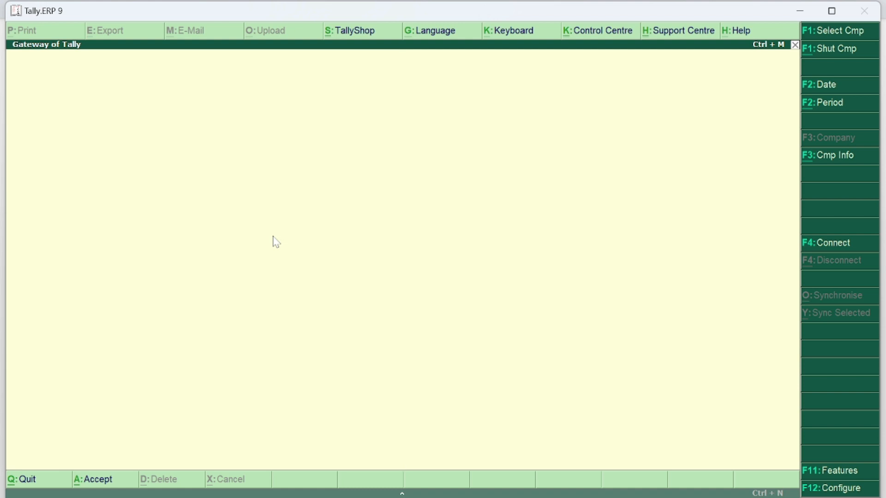
- Shut Admin and reload it via 'Ad', logging in as admin with the administrator password
key(alt+F1)
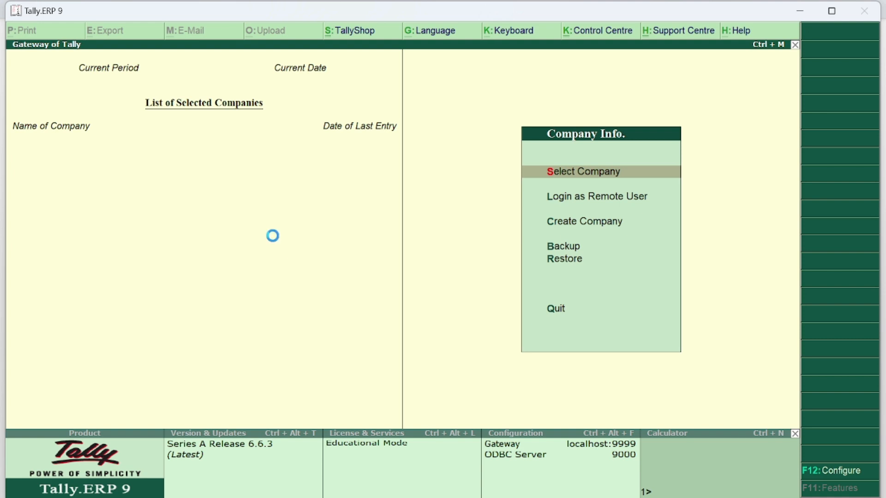
key(Return)
text(Ad)
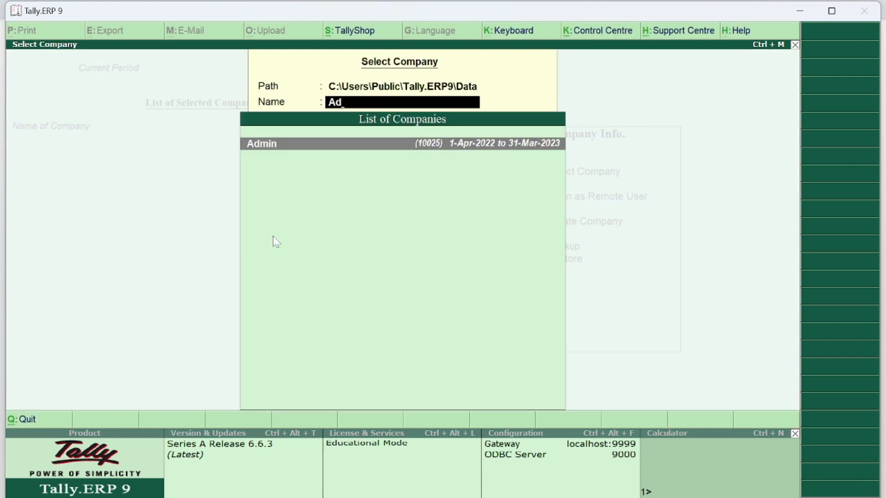
key(Return)
text(admin)
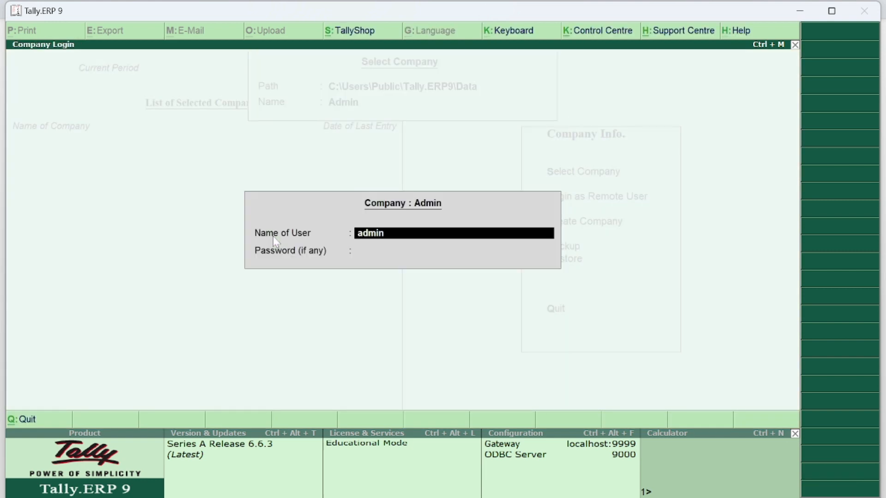
key(Return)
text(***)
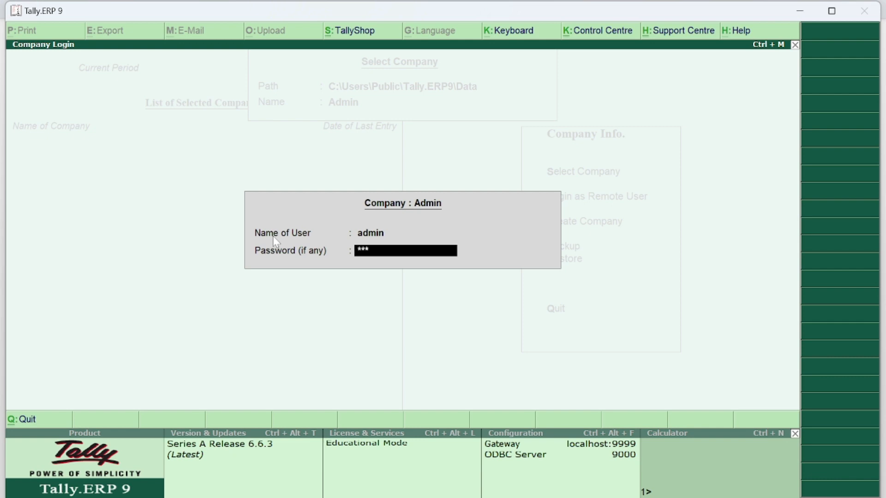
key(Return)
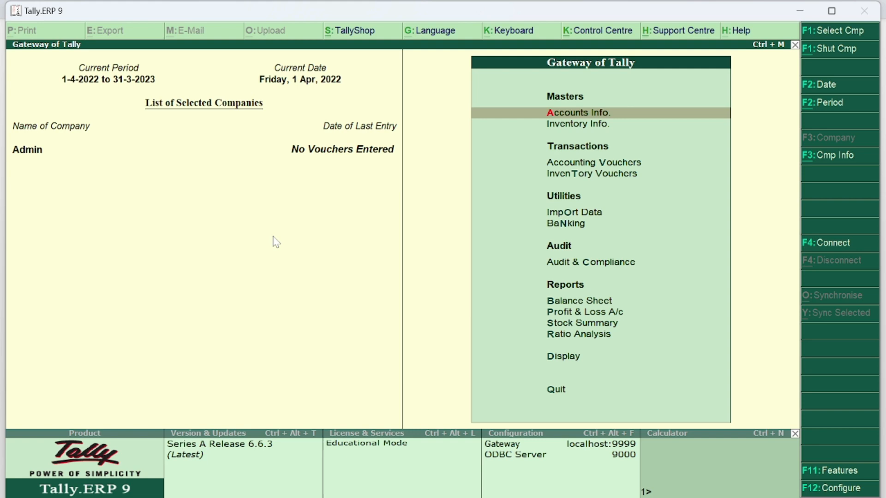
key(alt+Tab)
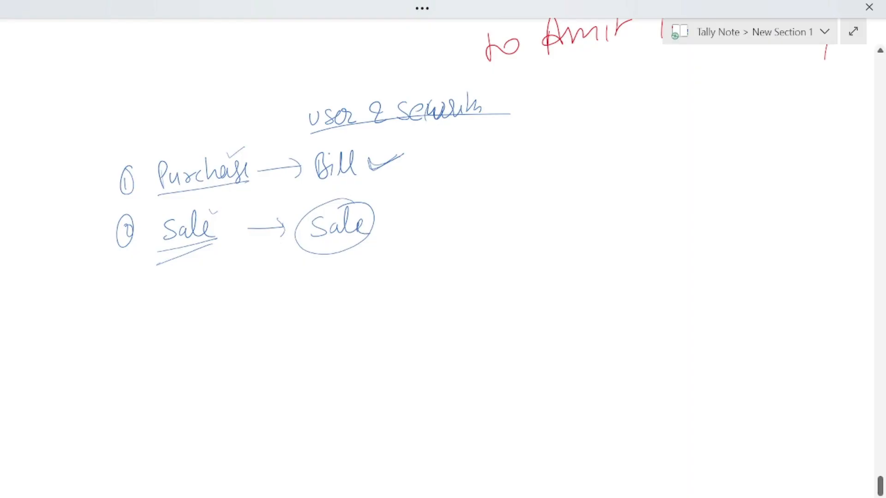
- Scroll below the earlier sketch and pick the red pen from OneNote's drawing tools
scroll(376, 246, down, 5)
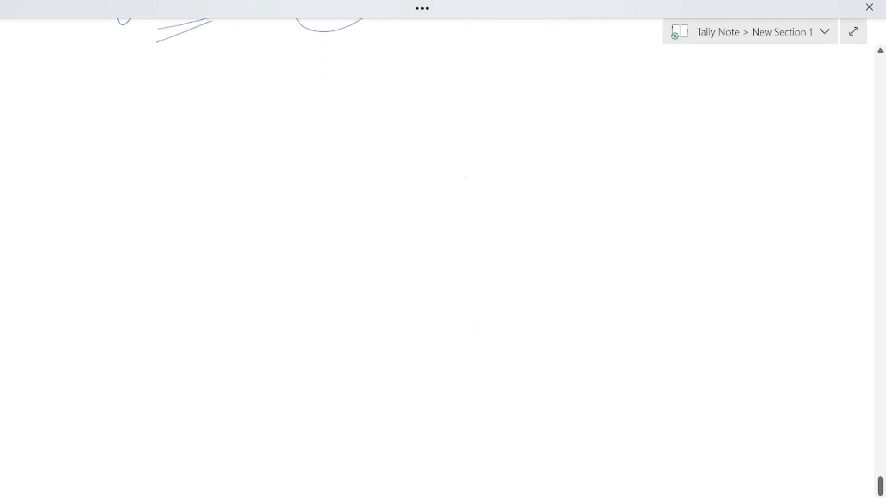
key(F11)
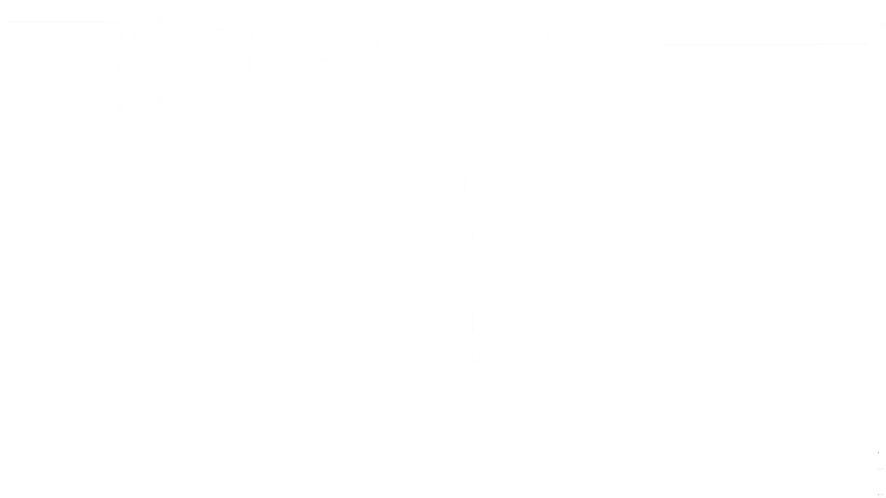
click(132, 45)
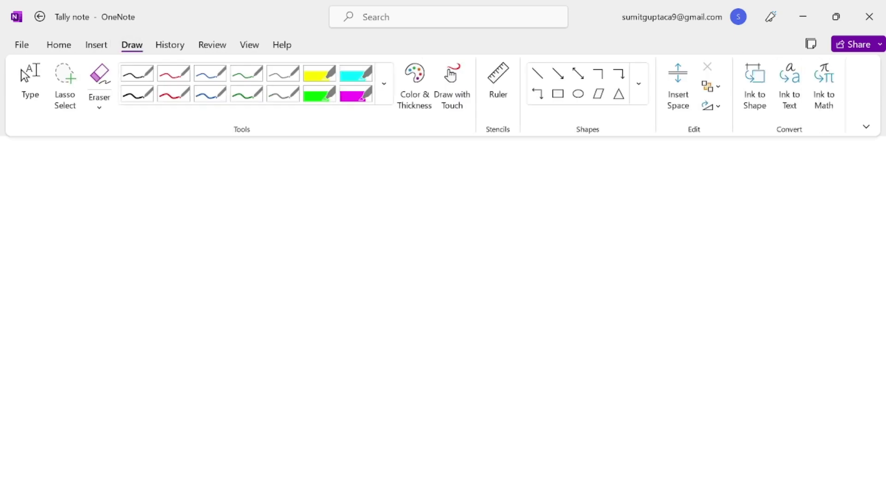
key(F11)
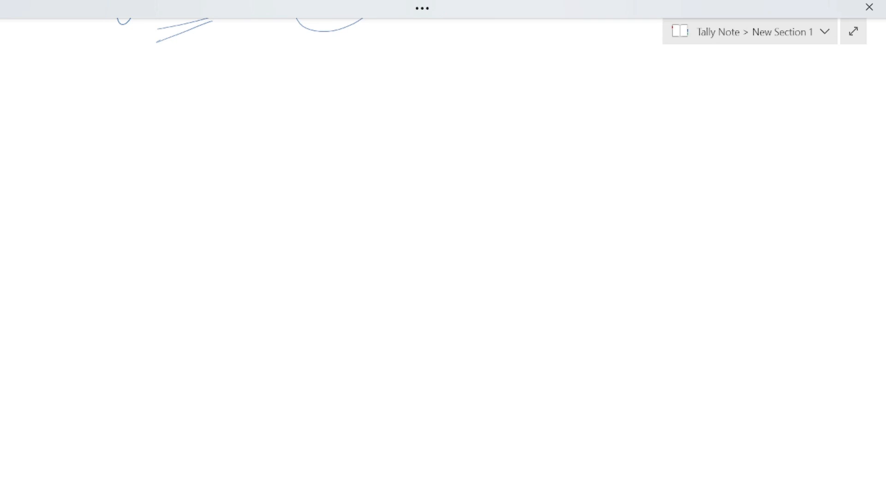
- Handwrite the red heading 'User & Security' in full-page view
mouse_move(327, 76)
mouse_down()
mouse_move(367, 87)
mouse_move(379, 81)
mouse_move(395, 94)
mouse_up()
drag(425, 76, 412, 92)
drag(430, 85, 481, 90)
mouse_move(481, 83)
mouse_down()
mouse_move(490, 76)
mouse_move(482, 104)
mouse_up()
drag(483, 105, 503, 81)
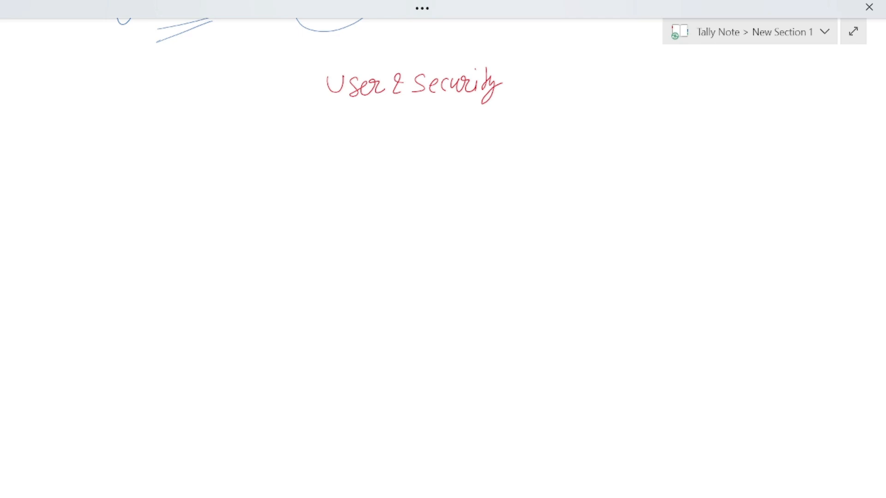
- Underline the heading, add a circled 1 and write 'Must password in Tally'
drag(328, 109, 497, 99)
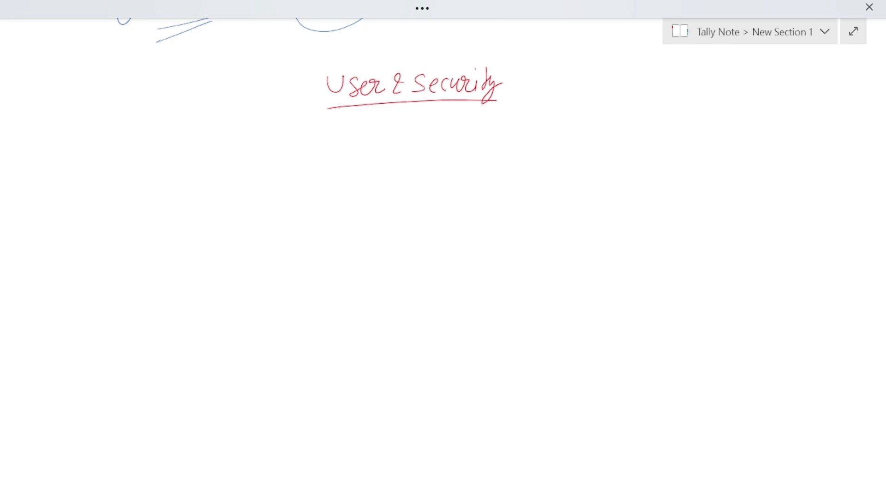
drag(42, 143, 41, 151)
drag(42, 133, 42, 139)
mouse_move(78, 156)
mouse_down()
mouse_move(80, 138)
mouse_move(113, 153)
mouse_move(126, 132)
mouse_move(130, 157)
mouse_up()
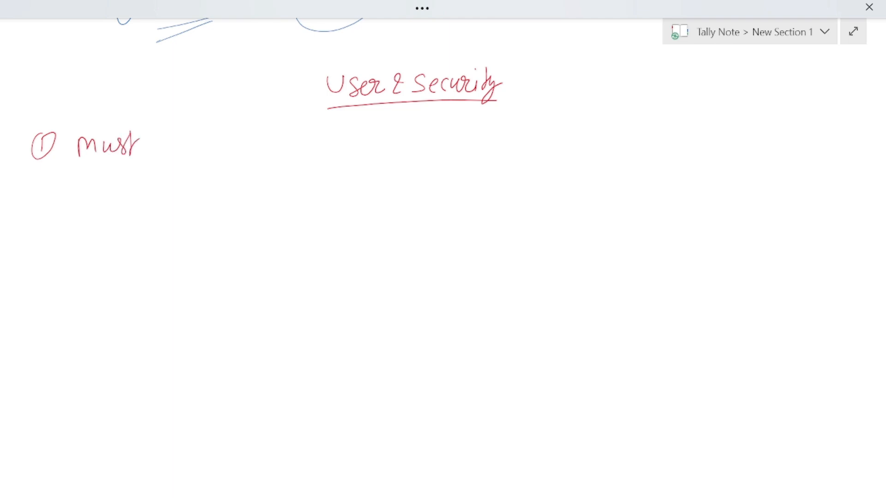
mouse_move(159, 141)
mouse_down()
mouse_move(160, 165)
mouse_move(161, 137)
mouse_up()
mouse_move(181, 147)
mouse_down()
mouse_move(183, 166)
mouse_move(183, 152)
mouse_move(206, 152)
mouse_move(216, 132)
mouse_move(219, 149)
mouse_move(230, 139)
mouse_move(249, 146)
mouse_move(262, 140)
mouse_up()
mouse_move(267, 147)
mouse_down()
mouse_move(275, 133)
mouse_move(291, 152)
mouse_move(329, 153)
mouse_up()
mouse_move(317, 135)
mouse_down()
mouse_move(333, 134)
mouse_move(351, 152)
mouse_up()
mouse_move(362, 124)
mouse_down()
mouse_move(362, 152)
mouse_move(369, 159)
mouse_move(384, 144)
mouse_up()
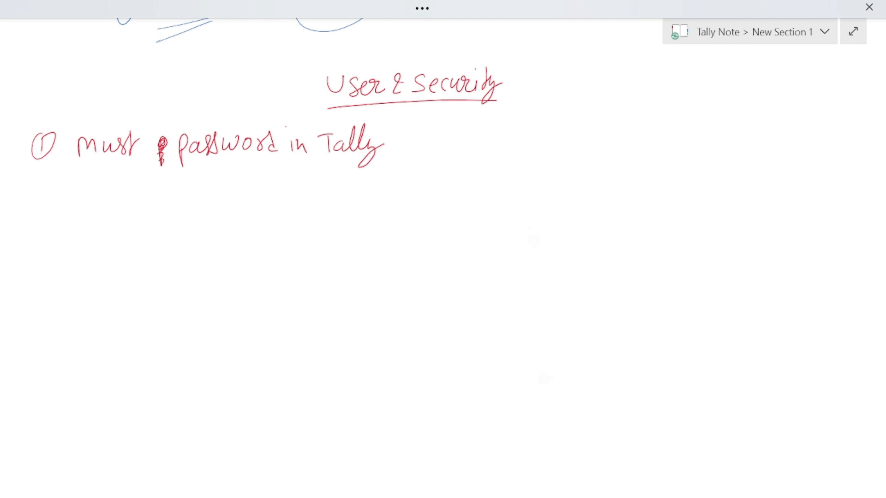
- Finish point 1 with 'at time of Company create' and draw a circled 2 below
drag(409, 138, 418, 150)
drag(412, 141, 442, 146)
mouse_move(441, 139)
mouse_down()
mouse_move(479, 143)
mouse_move(518, 130)
mouse_move(530, 140)
mouse_move(561, 138)
mouse_up()
mouse_move(568, 128)
mouse_down()
mouse_move(620, 138)
mouse_move(633, 123)
mouse_move(641, 133)
mouse_move(627, 155)
mouse_up()
drag(669, 121, 664, 138)
mouse_move(673, 125)
mouse_down()
mouse_move(677, 132)
mouse_move(698, 123)
mouse_move(710, 134)
mouse_move(722, 113)
mouse_up()
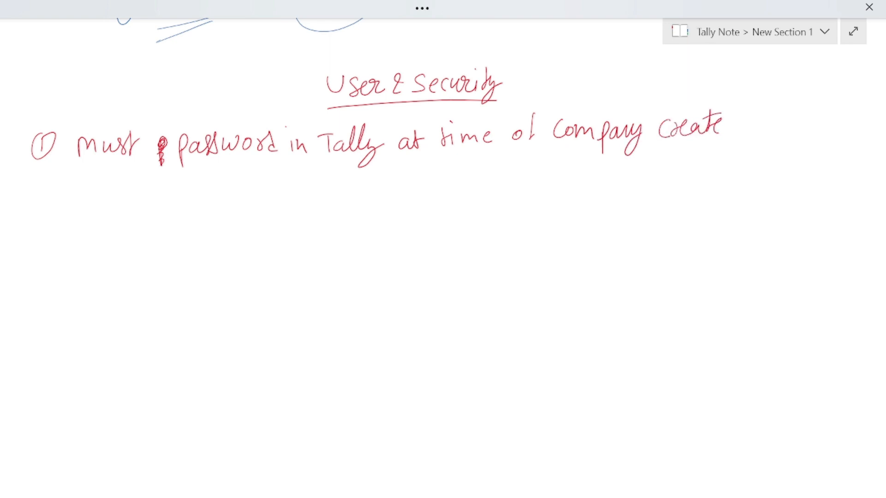
drag(33, 202, 41, 212)
mouse_move(36, 192)
mouse_down()
mouse_move(27, 223)
mouse_move(37, 193)
mouse_up()
- Write 'Create security Level' for point 2 and double-underline it
click(83, 200)
mouse_move(88, 202)
mouse_down()
mouse_move(89, 222)
mouse_move(148, 206)
mouse_move(147, 220)
mouse_up()
drag(126, 205, 143, 197)
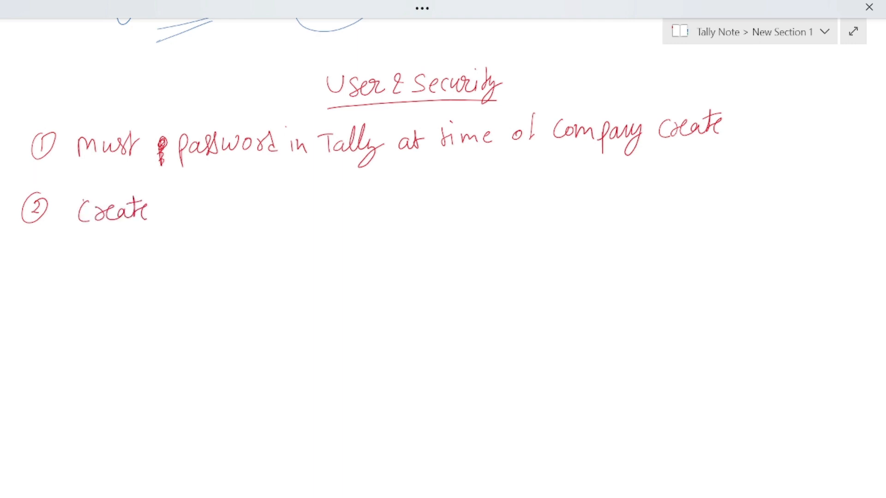
mouse_move(190, 203)
mouse_down()
mouse_move(179, 220)
mouse_move(216, 219)
mouse_move(232, 207)
mouse_move(254, 216)
mouse_move(271, 212)
mouse_up()
drag(273, 206, 258, 231)
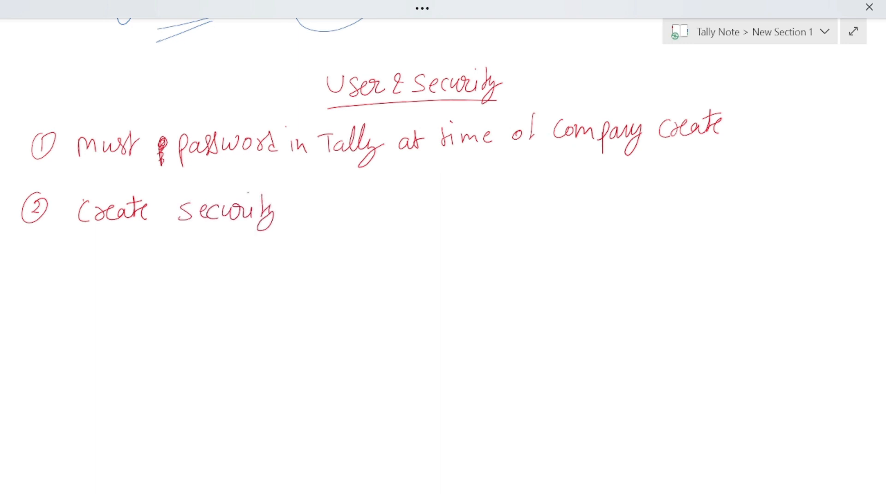
mouse_move(293, 195)
mouse_down()
mouse_move(310, 209)
mouse_move(343, 195)
mouse_move(348, 218)
mouse_up()
drag(178, 229, 348, 221)
drag(181, 237, 340, 233)
drag(83, 230, 151, 226)
- Write 'GOT → Alt+F3 (Company Info) →' beneath point 2
mouse_move(78, 255)
mouse_down()
mouse_move(81, 267)
mouse_move(91, 261)
mouse_move(110, 277)
mouse_move(120, 257)
mouse_move(163, 267)
mouse_up()
mouse_move(157, 257)
mouse_down()
mouse_move(168, 267)
mouse_move(159, 279)
mouse_up()
drag(189, 275, 208, 276)
mouse_move(216, 253)
mouse_down()
mouse_move(217, 272)
mouse_move(220, 263)
mouse_move(245, 264)
mouse_move(237, 274)
mouse_move(255, 274)
mouse_up()
mouse_move(255, 258)
mouse_down()
mouse_move(264, 253)
mouse_move(270, 272)
mouse_up()
mouse_move(296, 241)
mouse_down()
mouse_move(295, 280)
mouse_move(317, 265)
mouse_move(347, 279)
mouse_move(365, 270)
mouse_up()
mouse_move(370, 270)
mouse_down()
mouse_move(386, 267)
mouse_move(371, 282)
mouse_up()
mouse_move(406, 249)
mouse_down()
mouse_move(404, 266)
mouse_move(413, 268)
mouse_up()
drag(394, 251, 418, 245)
drag(414, 256, 424, 263)
drag(437, 243, 438, 266)
mouse_move(436, 254)
mouse_down()
mouse_move(437, 276)
mouse_move(485, 256)
mouse_up()
mouse_move(476, 248)
mouse_down()
mouse_move(488, 252)
mouse_move(480, 271)
mouse_up()
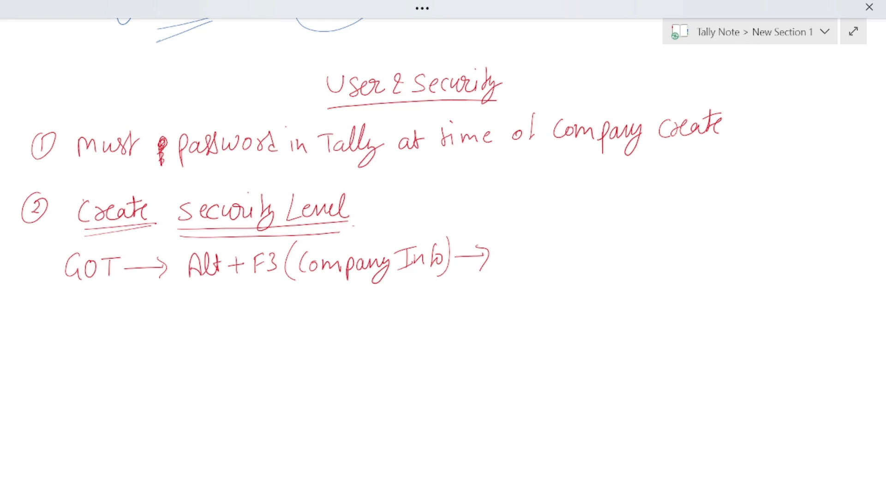